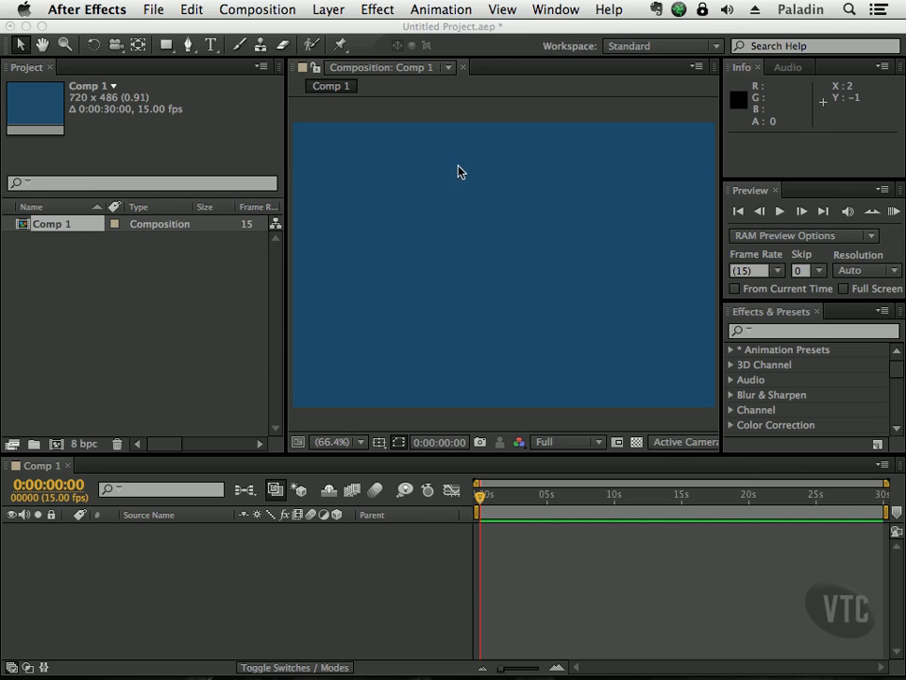
Add the horizontal text "CAT" to the composition, starting left of the frame's centre.
click(213, 46)
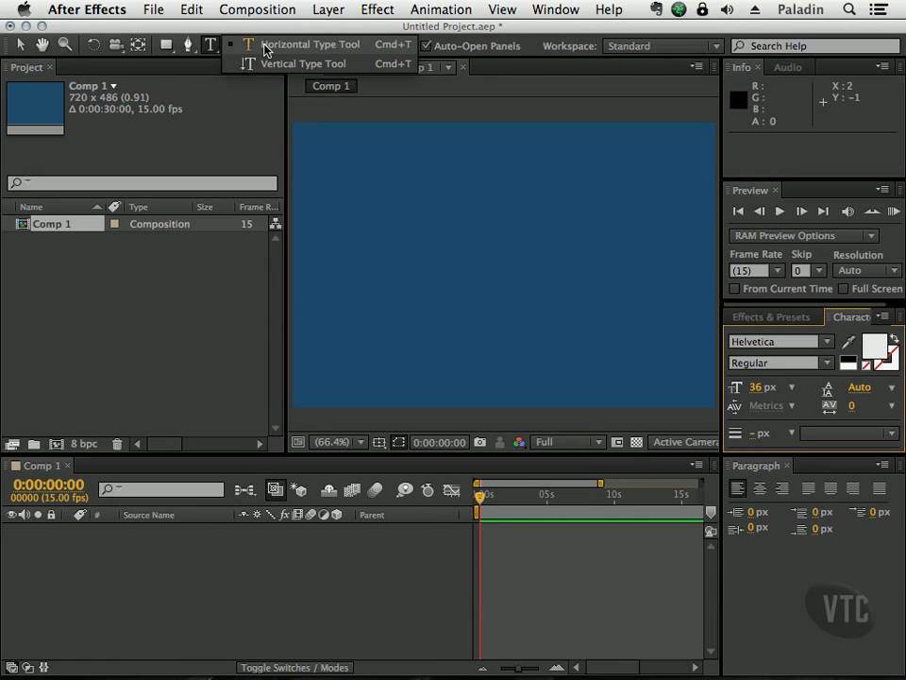
click(263, 47)
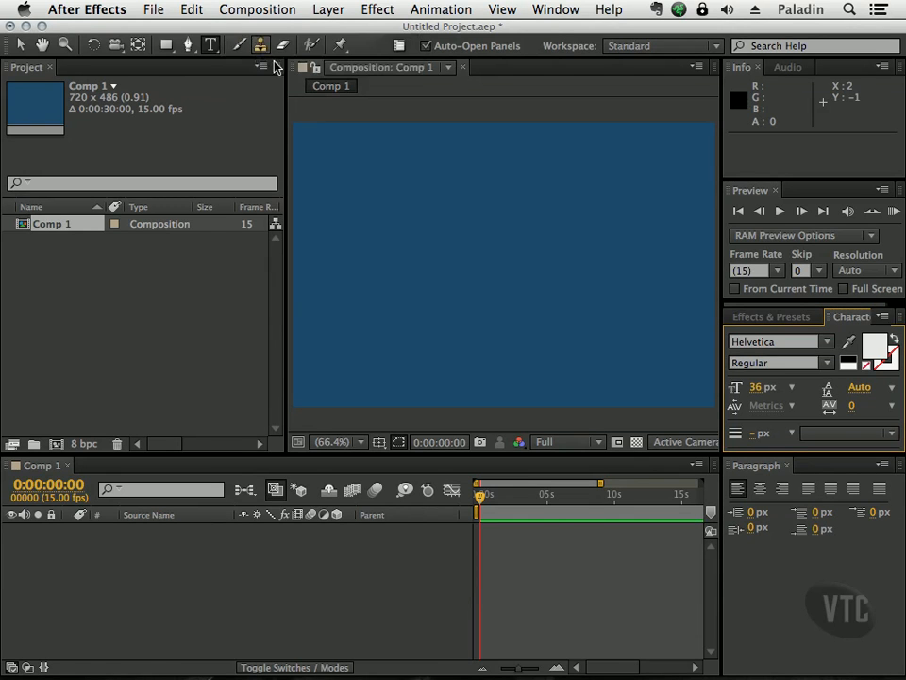
click(373, 248)
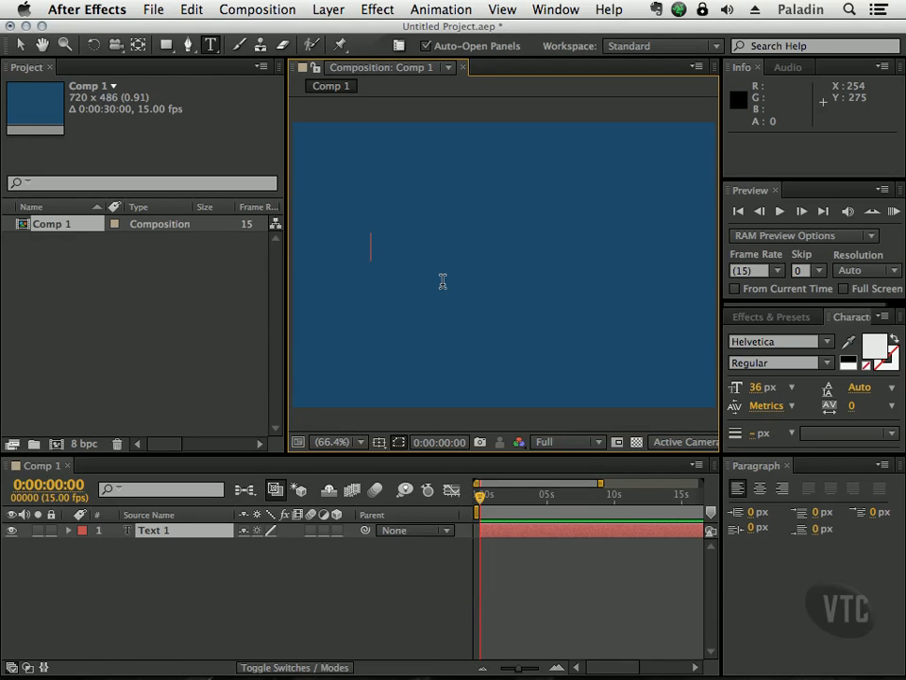
text(CAT)
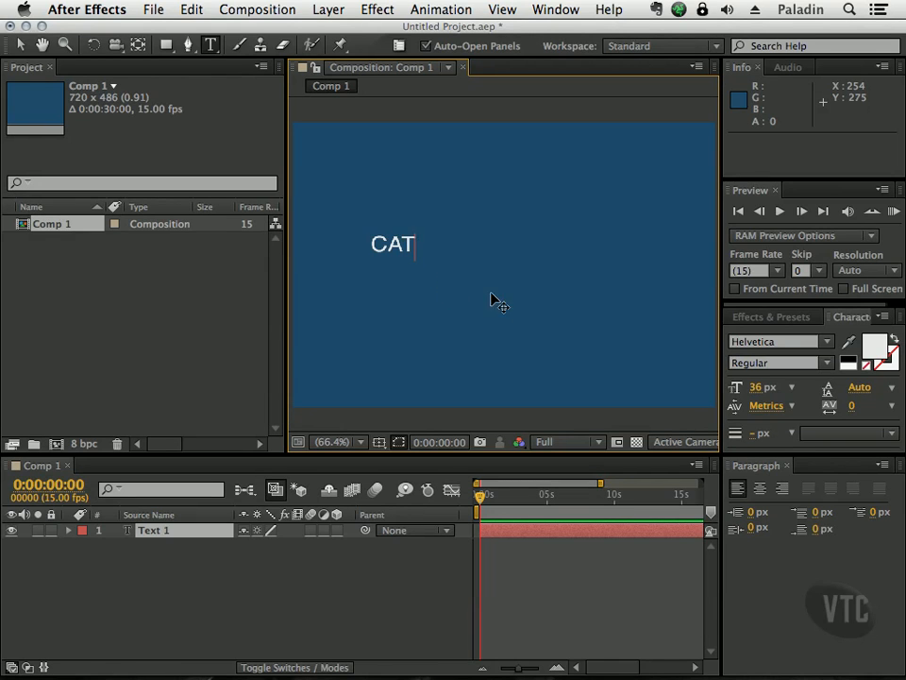
Select the whole word CAT and switch to the Text workspace.
double_click(374, 244)
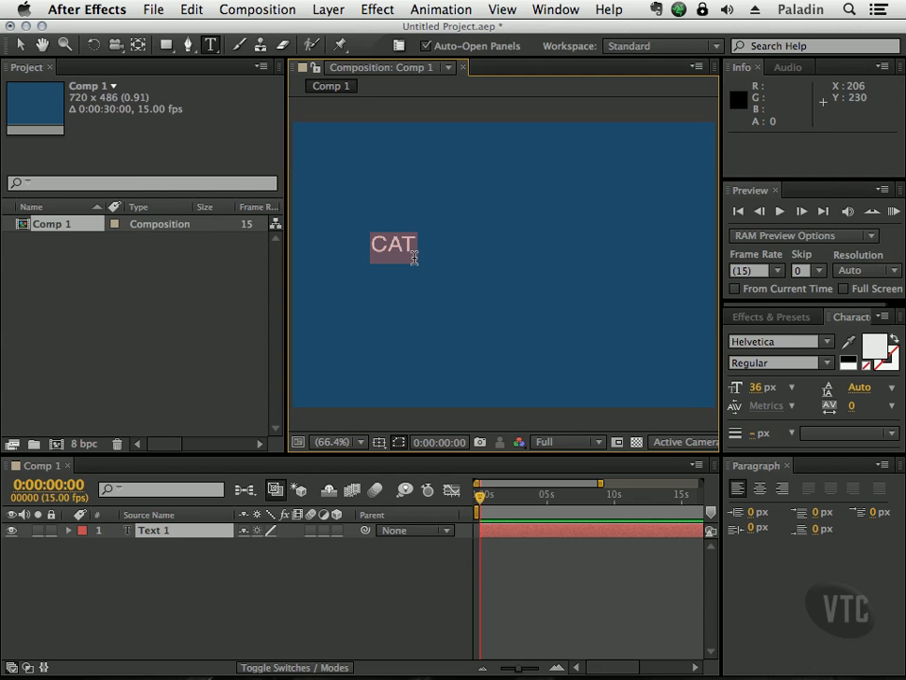
click(660, 45)
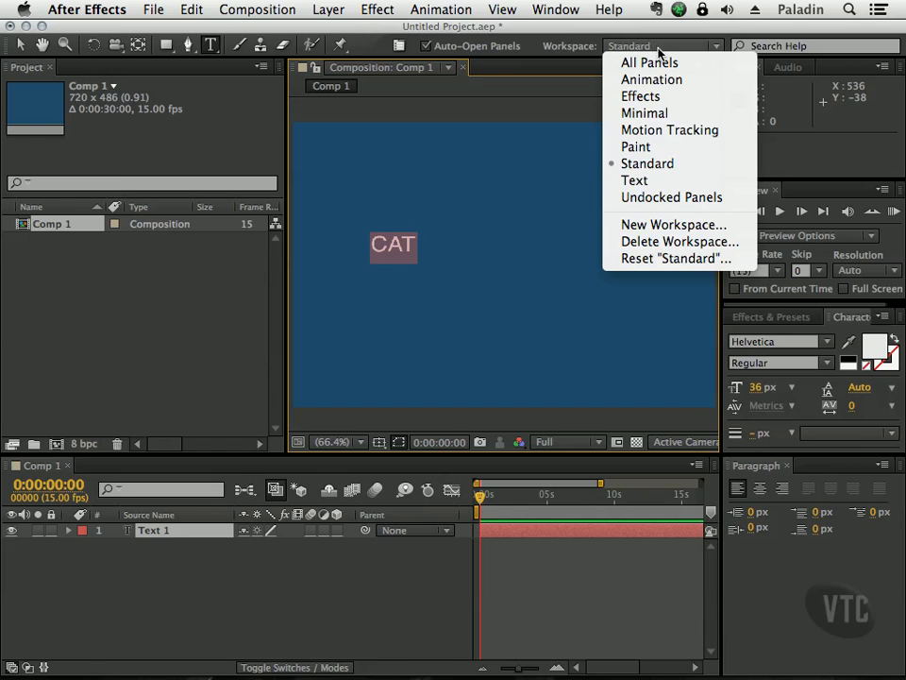
click(658, 181)
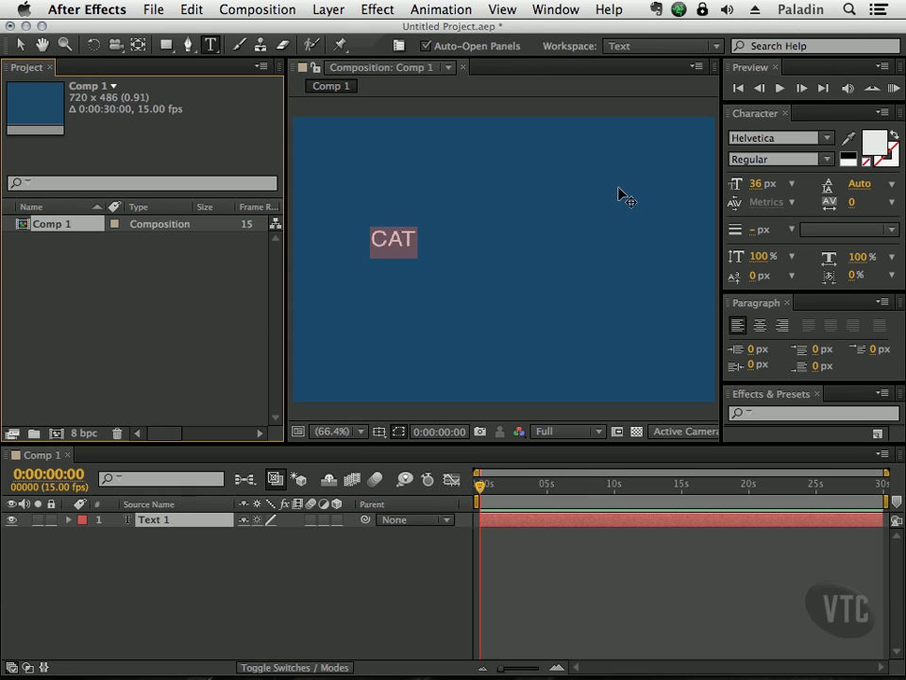
Enlarge the font size of the selected CAT text to 215 px.
drag(418, 240, 370, 238)
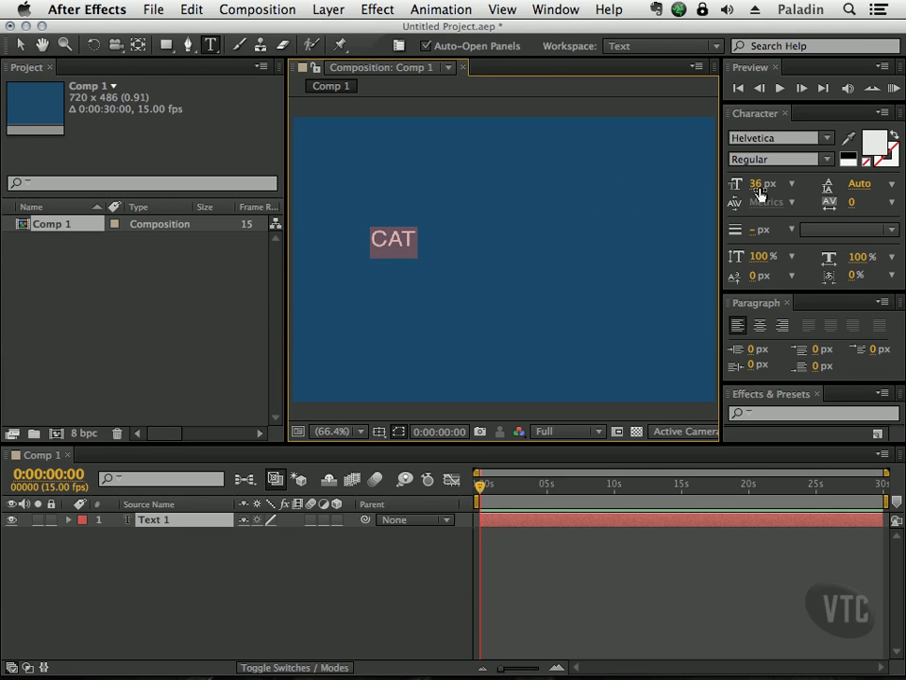
click(793, 185)
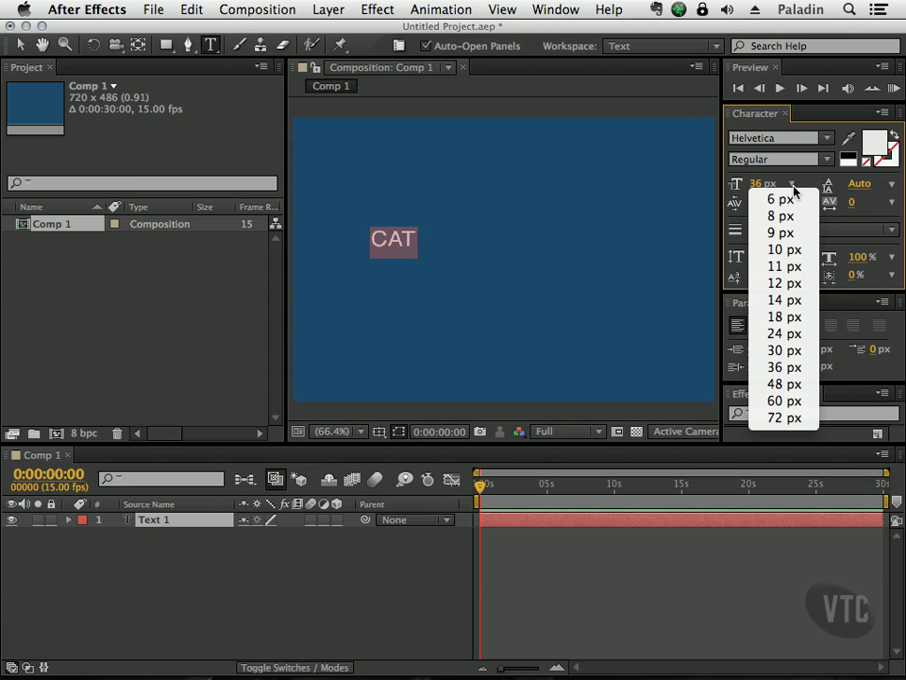
click(797, 428)
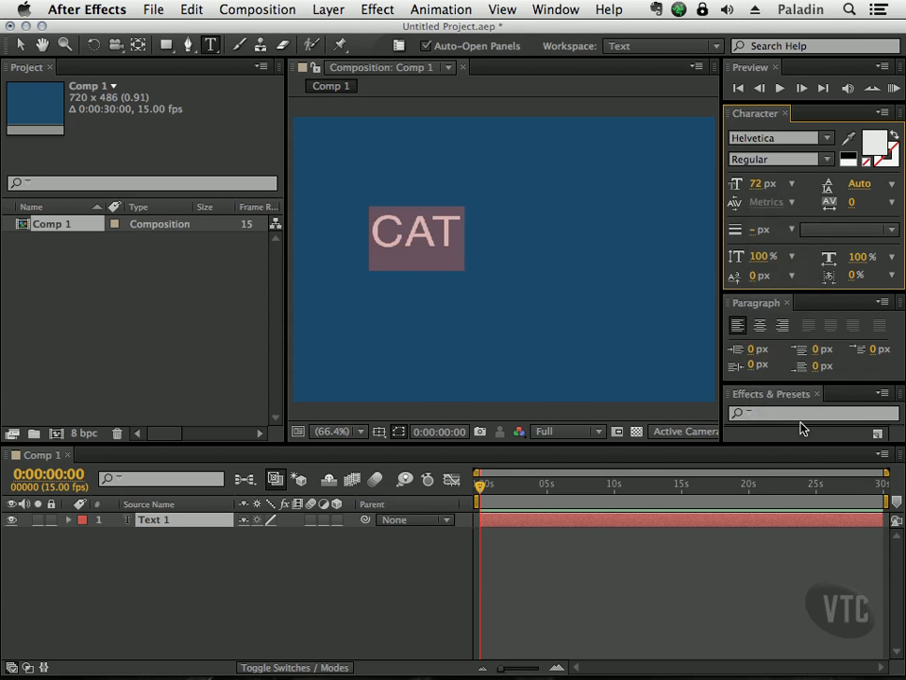
click(761, 183)
drag(761, 183, 798, 185)
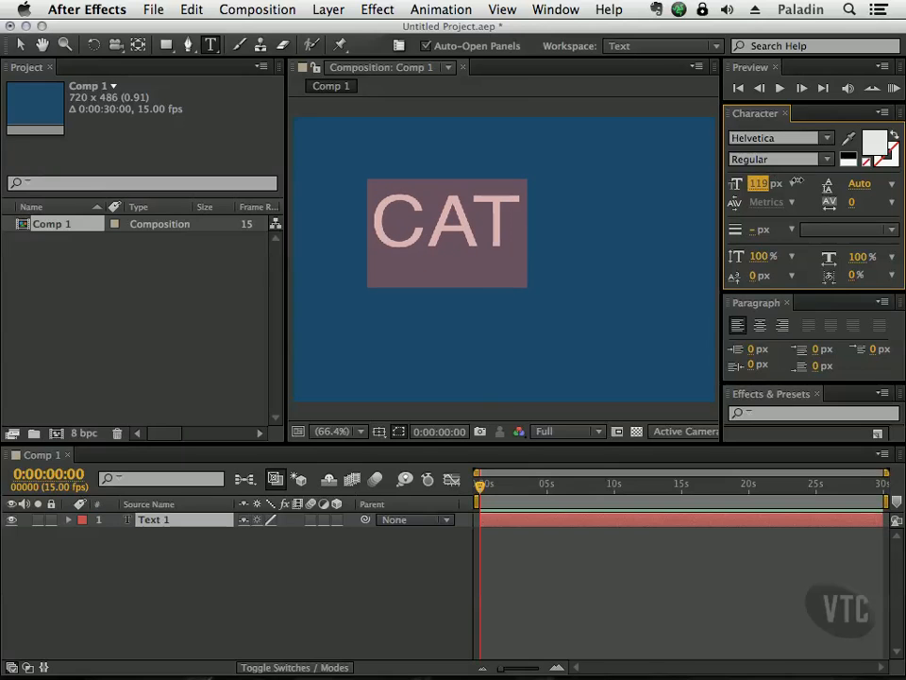
click(793, 185)
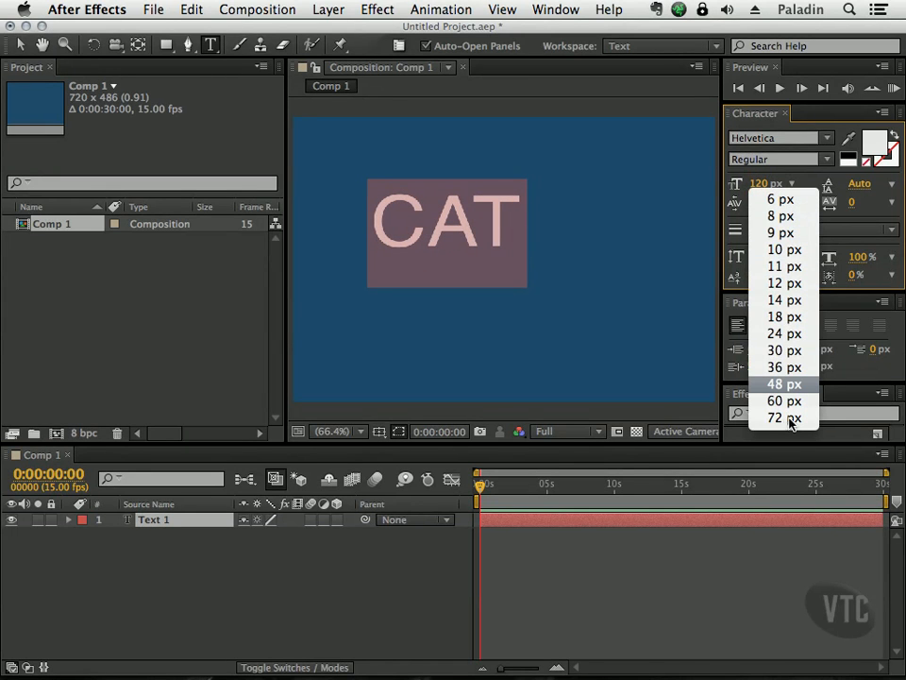
click(763, 187)
drag(762, 187, 843, 183)
Move the CAT text down and slightly left to the middle of the frame, then deselect it.
click(21, 44)
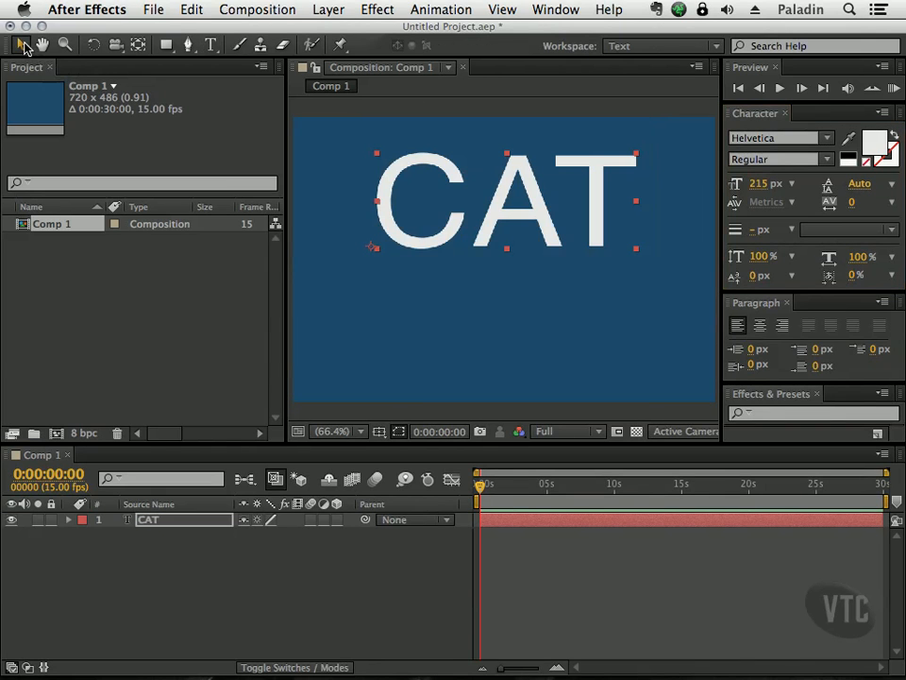
drag(495, 221, 469, 278)
click(620, 318)
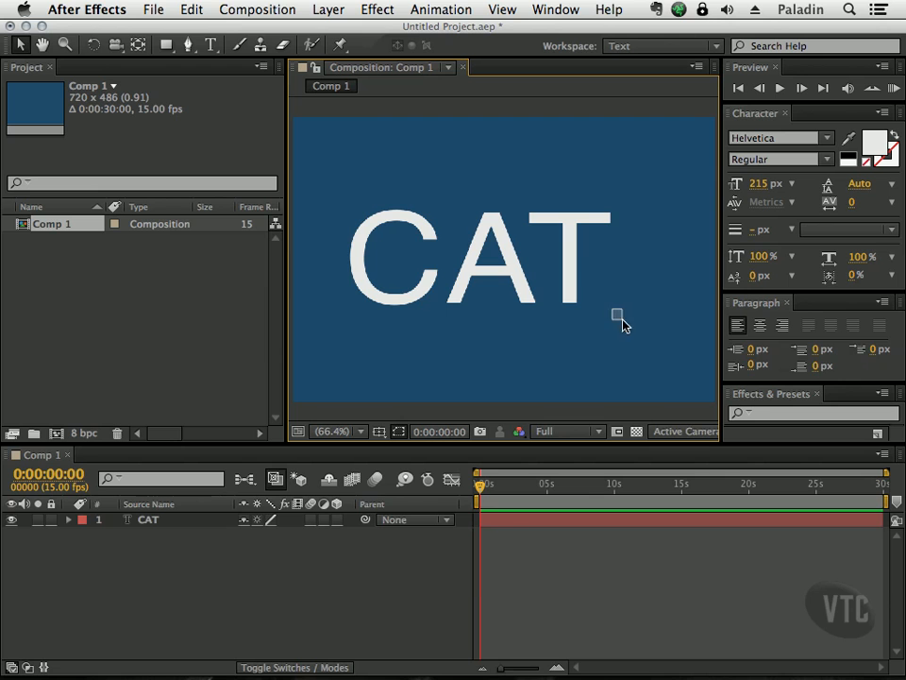
Stretch the CAT text layer vertically to about twice its height and reposition it within the frame.
click(602, 302)
drag(602, 300, 603, 269)
drag(502, 295, 607, 304)
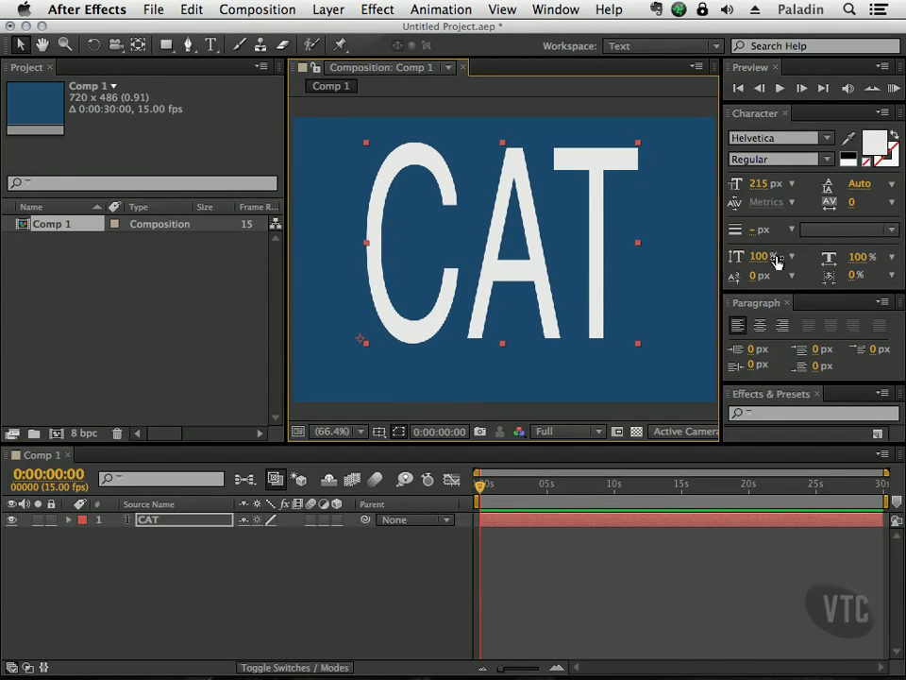
Try the Impact and Jazz LET fonts on the CAT text and check the font styles available for Jazz LET.
click(825, 140)
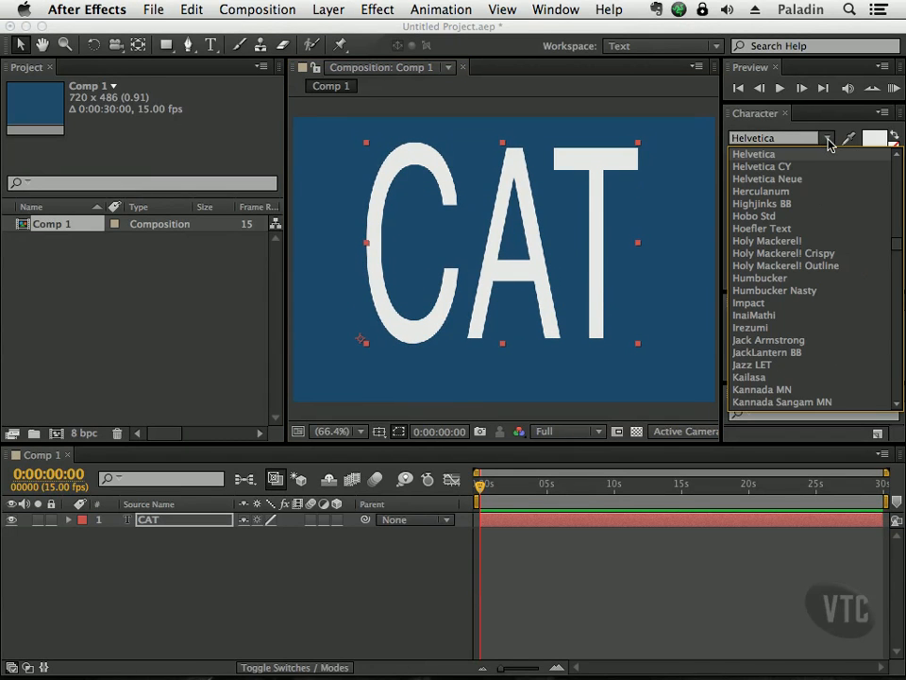
click(750, 302)
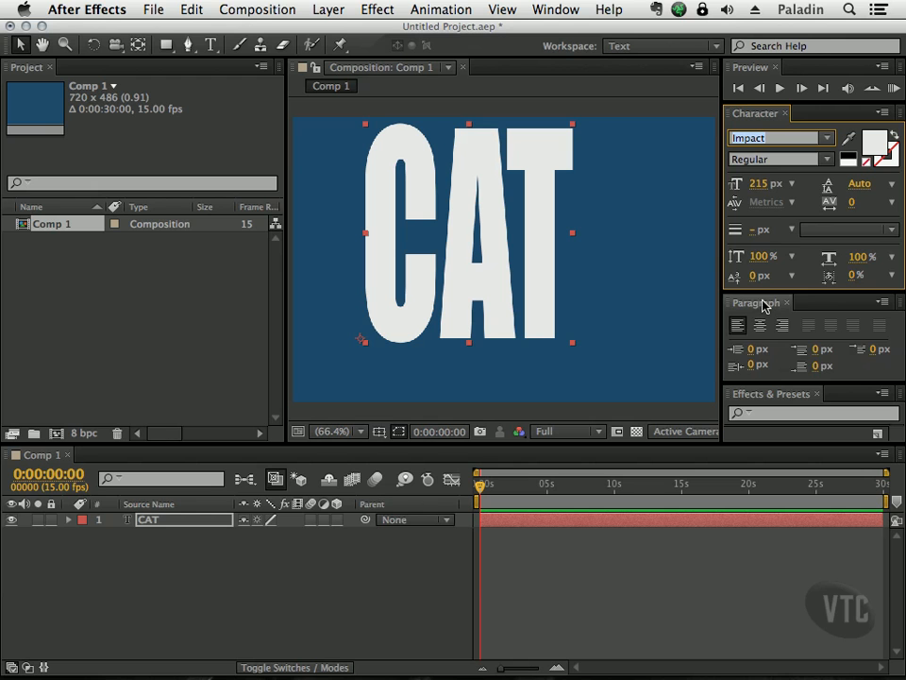
click(827, 138)
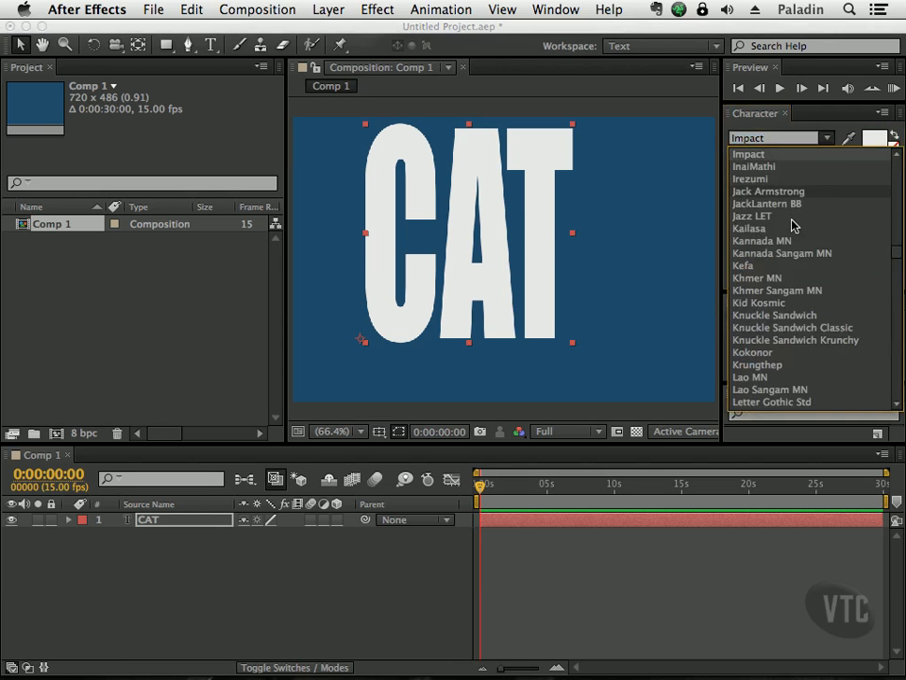
click(817, 223)
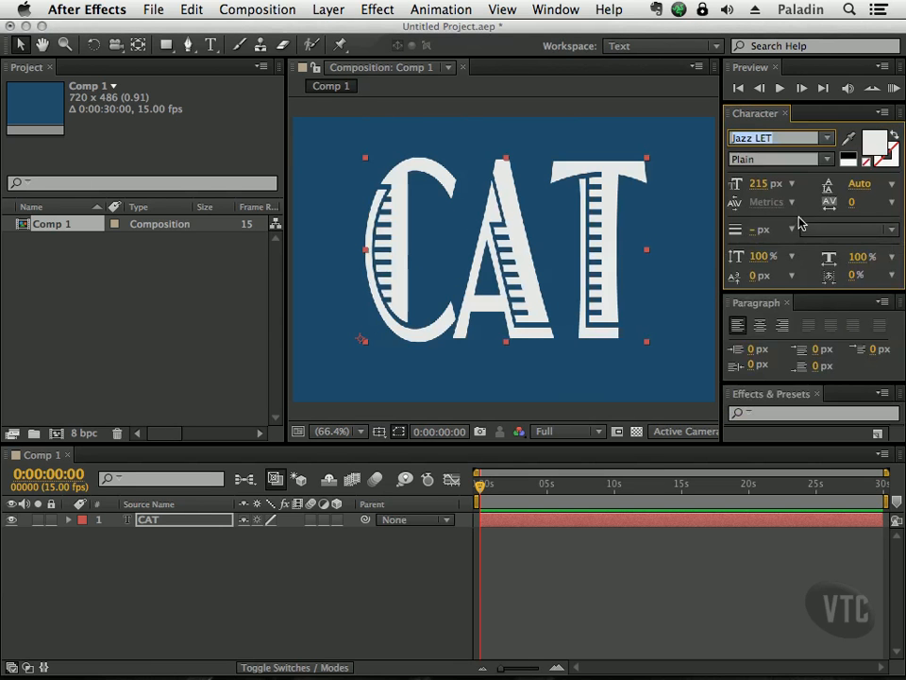
click(826, 160)
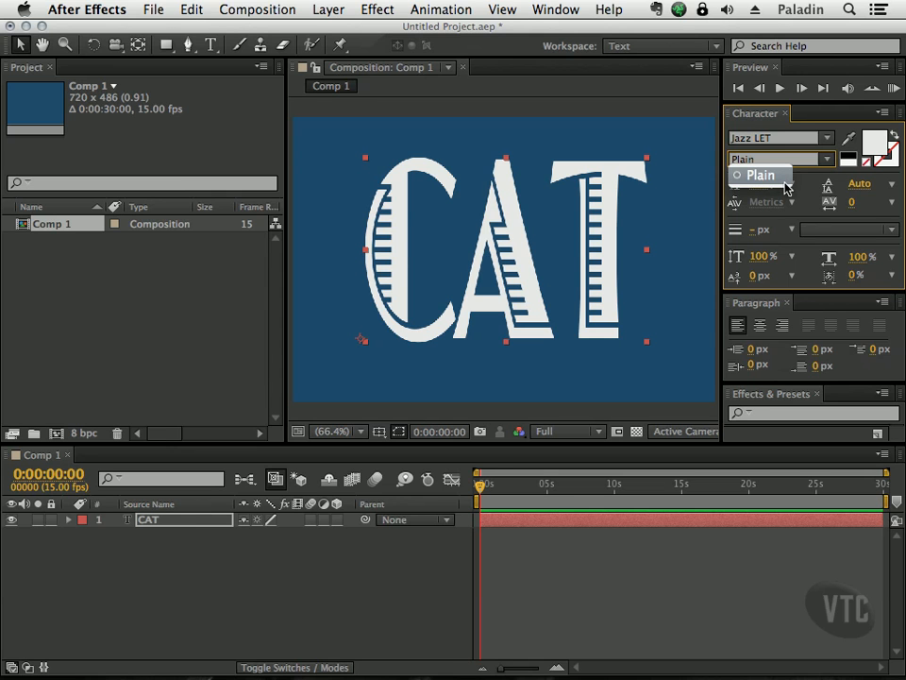
Set the font of the CAT text to Times New Roman.
click(828, 140)
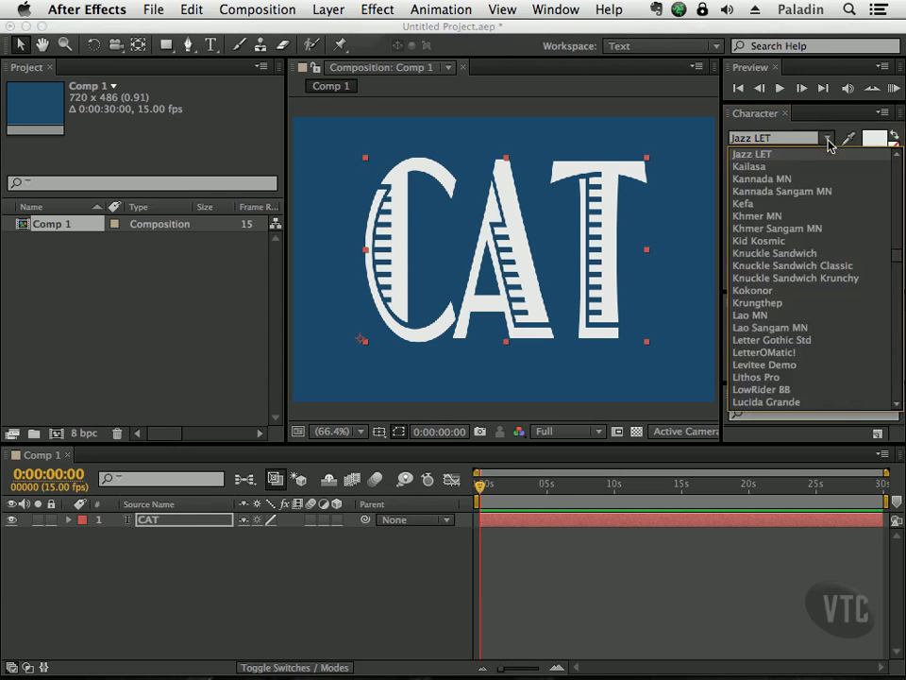
drag(897, 260, 901, 333)
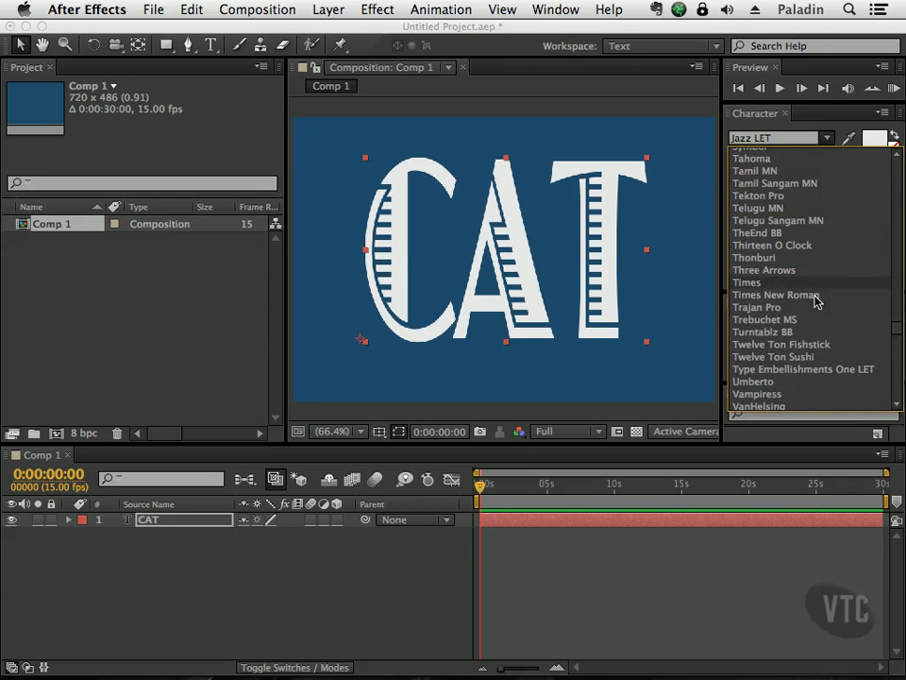
click(816, 296)
Compare the Bold and Bold Italic styles on the CAT text, finishing with Bold.
click(827, 160)
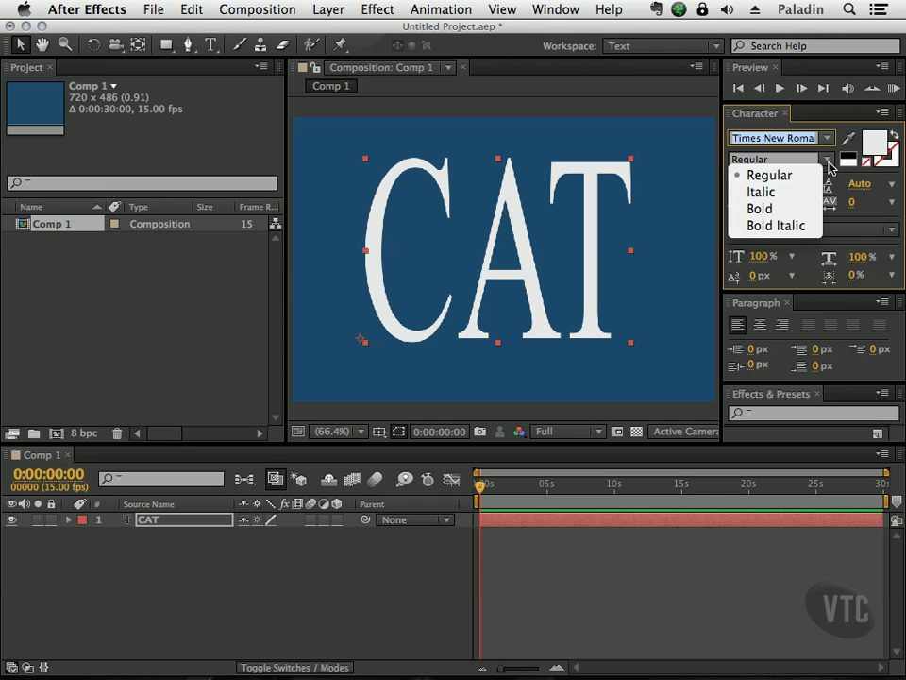
click(812, 191)
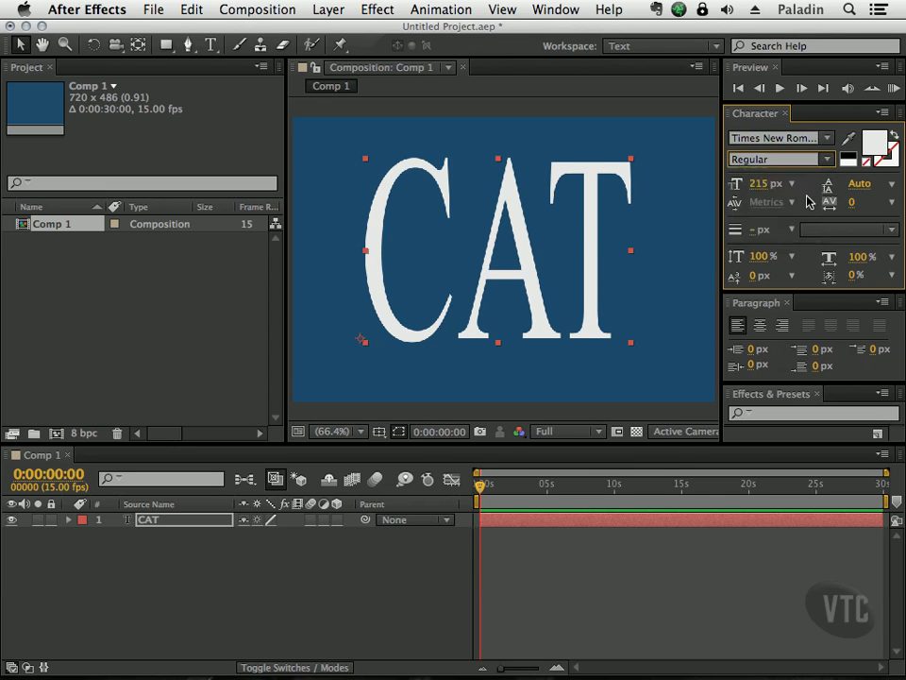
click(827, 167)
click(803, 210)
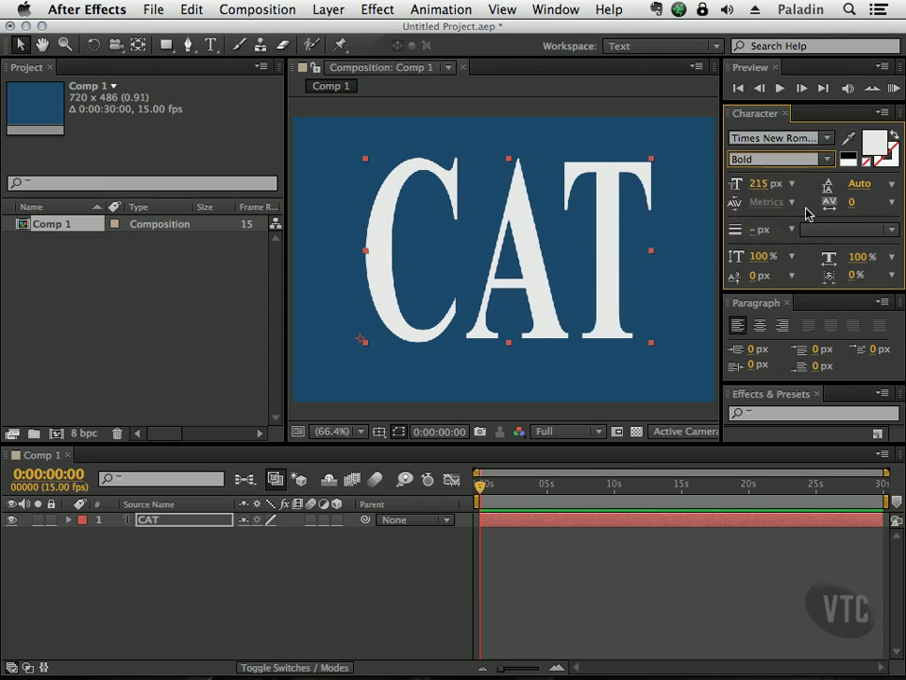
click(827, 167)
click(805, 225)
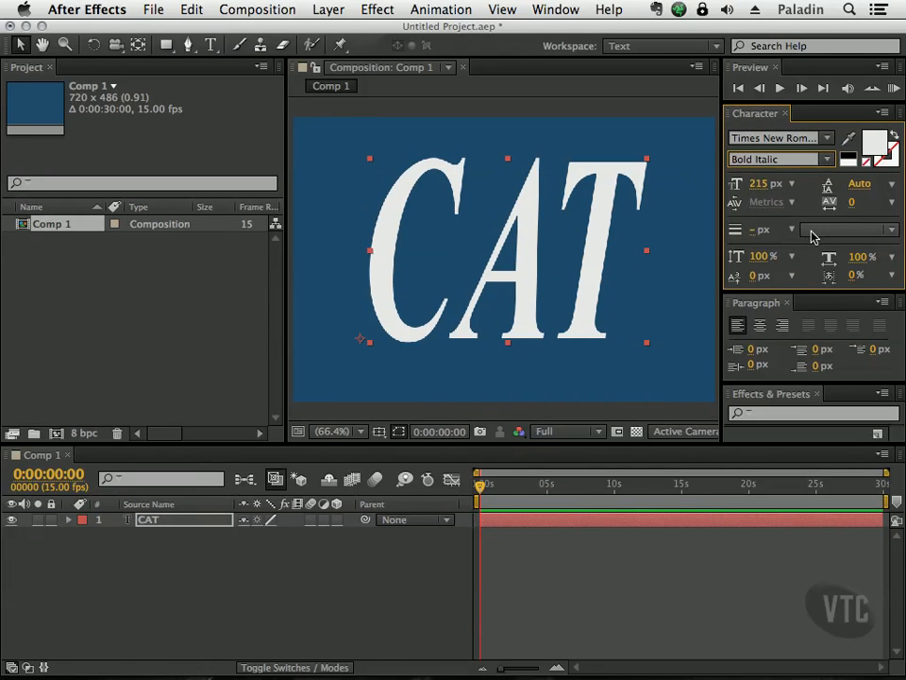
click(827, 161)
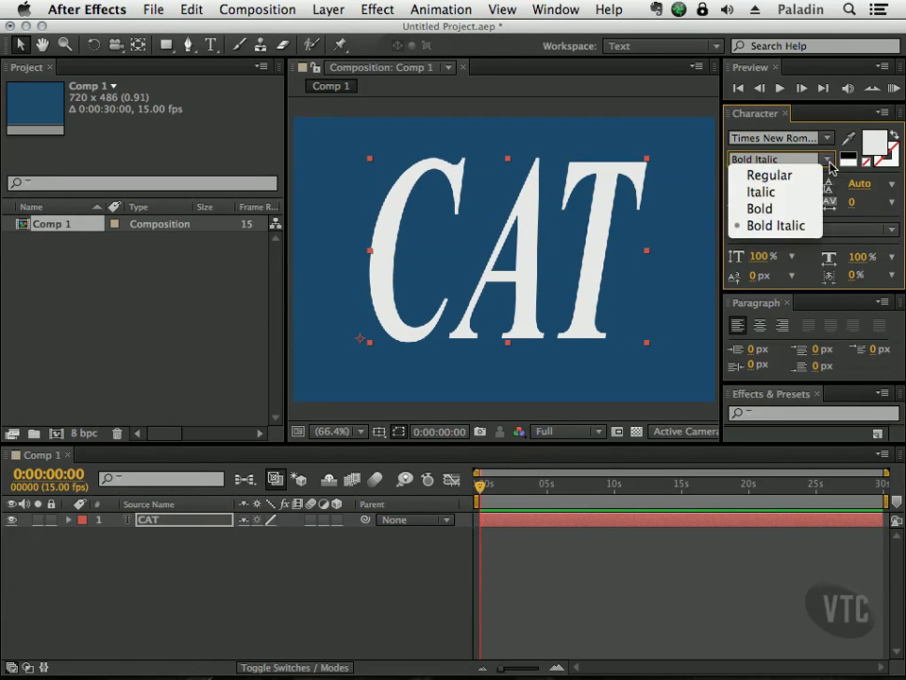
click(809, 209)
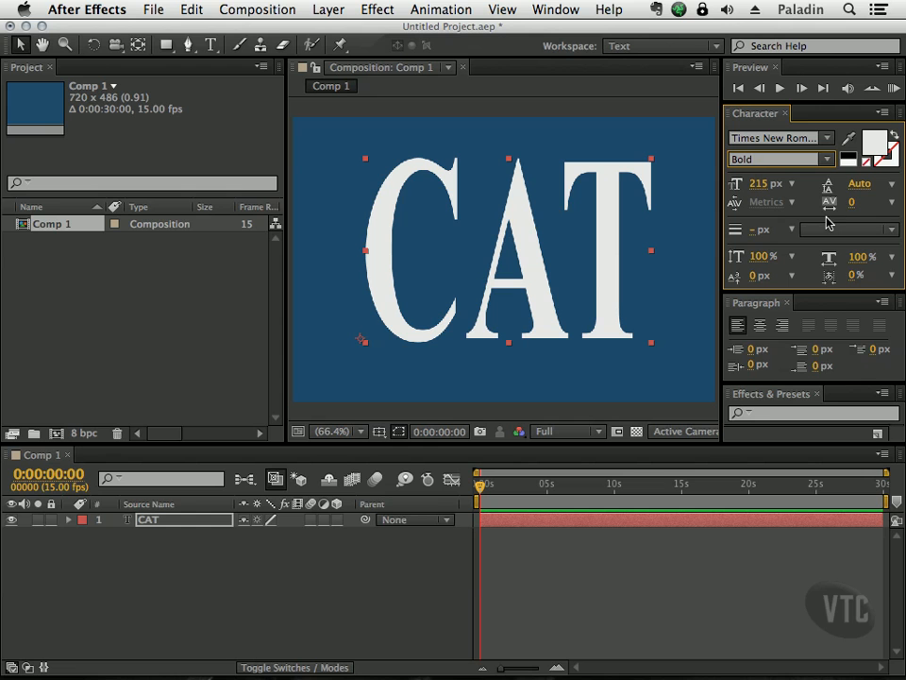
Change the fill color of the CAT text to a light sea green.
click(875, 144)
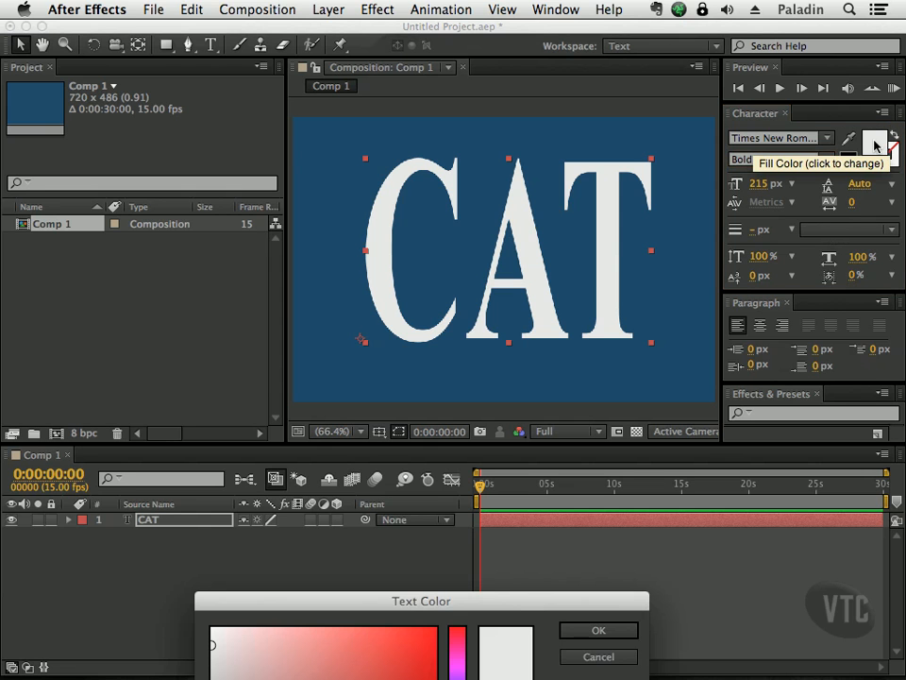
drag(516, 661, 564, 367)
mouse_move(501, 496)
mouse_down()
mouse_move(421, 468)
mouse_move(395, 425)
mouse_move(370, 424)
mouse_up()
click(639, 390)
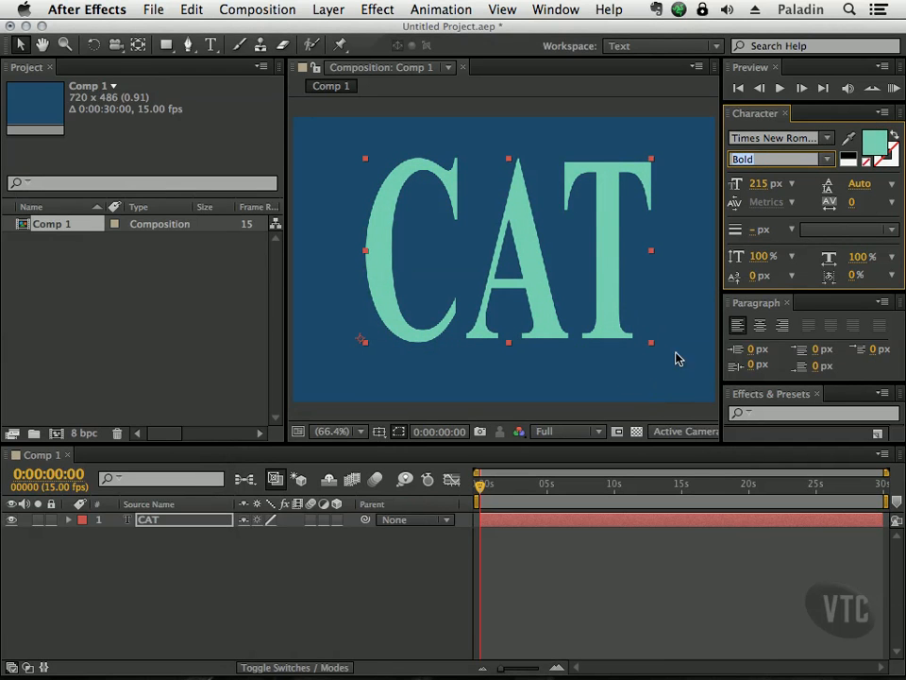
Deselect the CAT layer and set the text fill color to blue 1F579A with nothing selected.
click(682, 356)
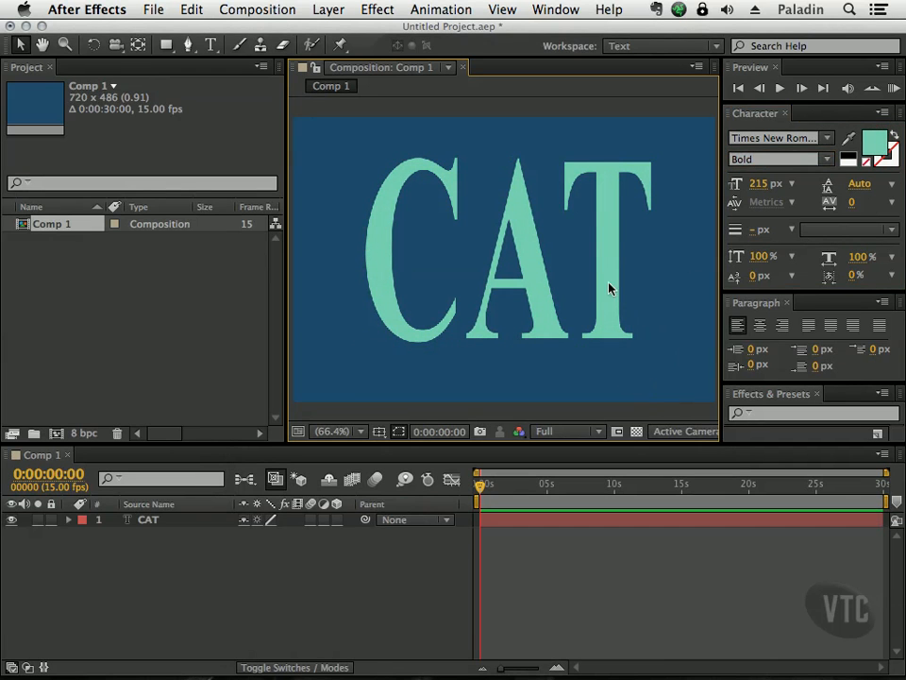
click(875, 141)
click(505, 479)
click(437, 478)
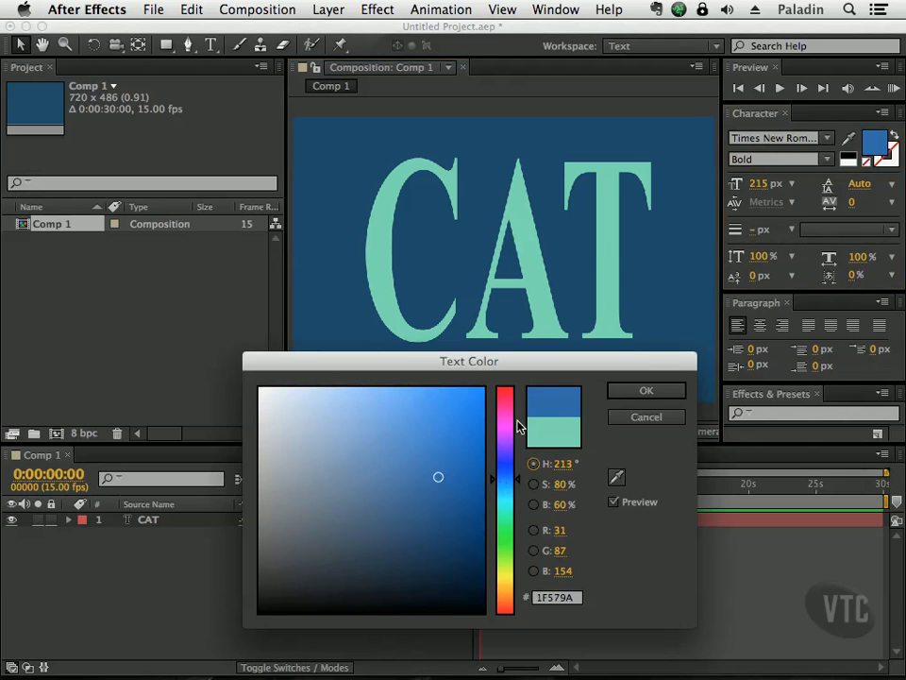
click(646, 390)
Set the text fill color to a light pink with the CAT layer still unselected.
click(874, 151)
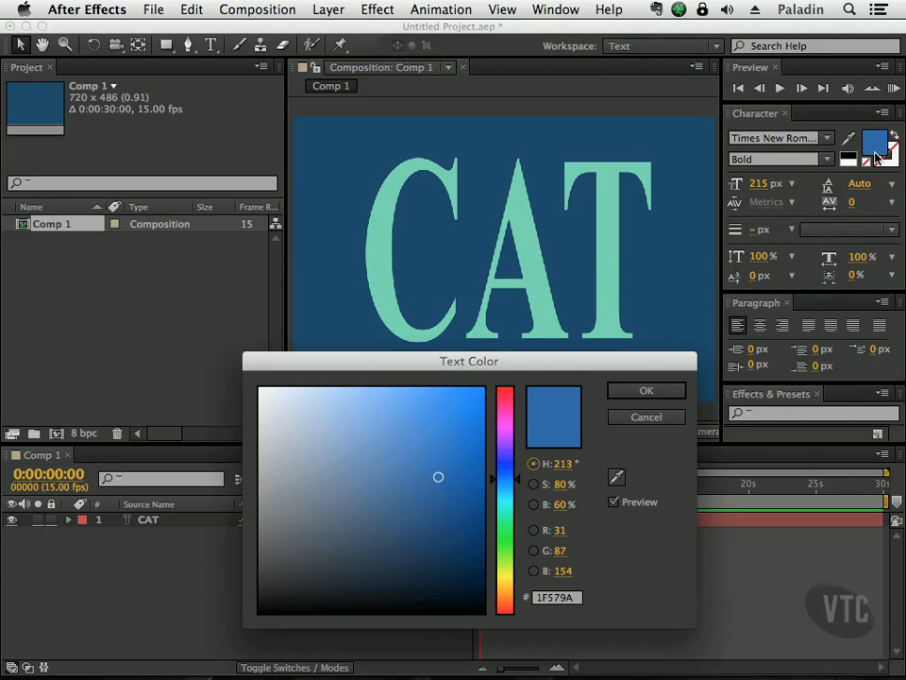
drag(511, 493, 511, 415)
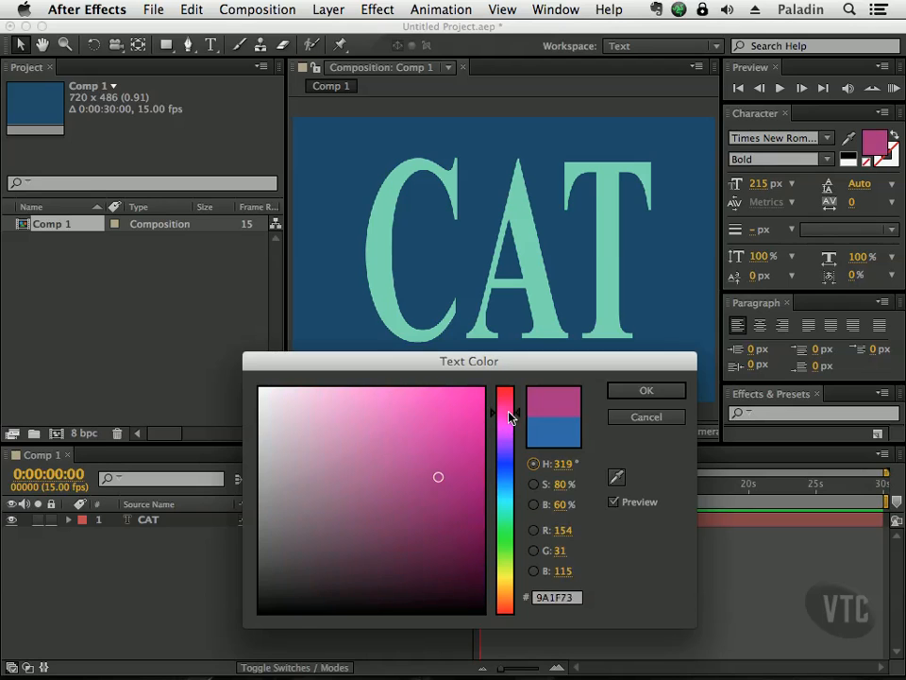
click(411, 424)
click(633, 394)
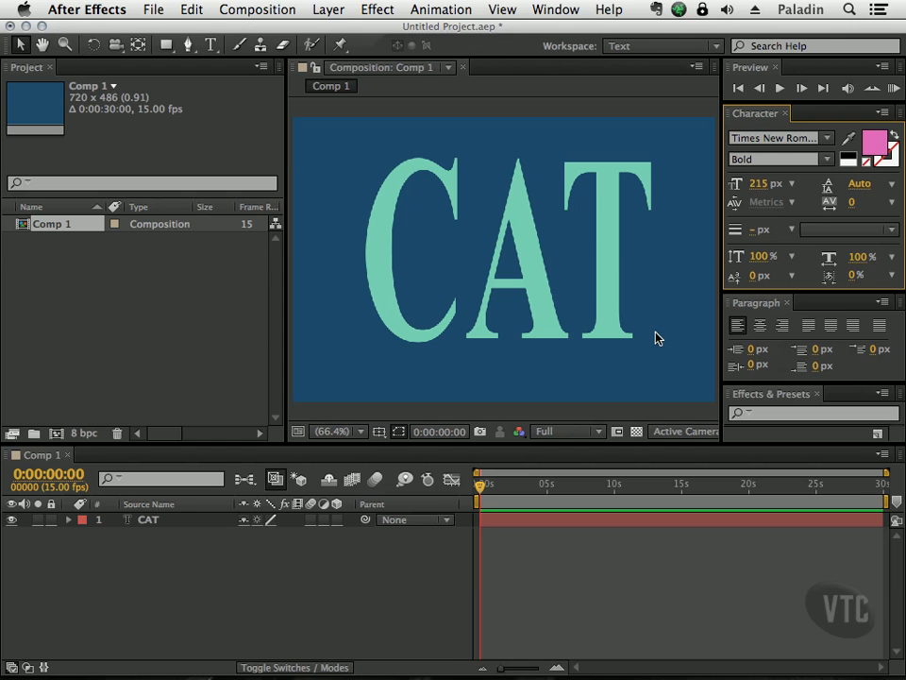
Select the CAT text layer and change its fill color to pale yellow-green BBCB89, keeping the paragraph left-aligned.
click(609, 296)
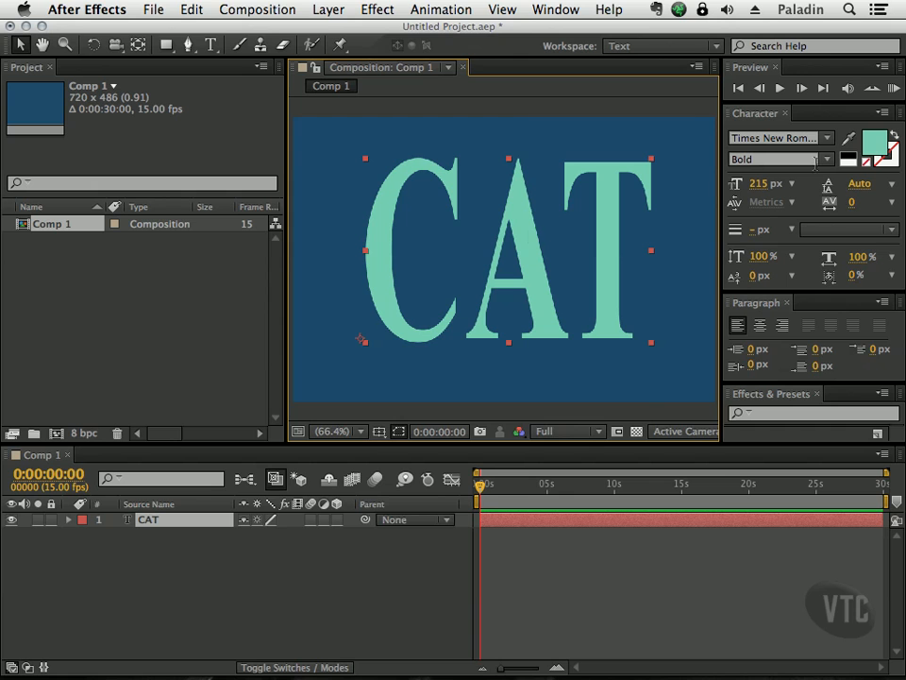
click(878, 151)
drag(508, 425, 331, 434)
click(644, 388)
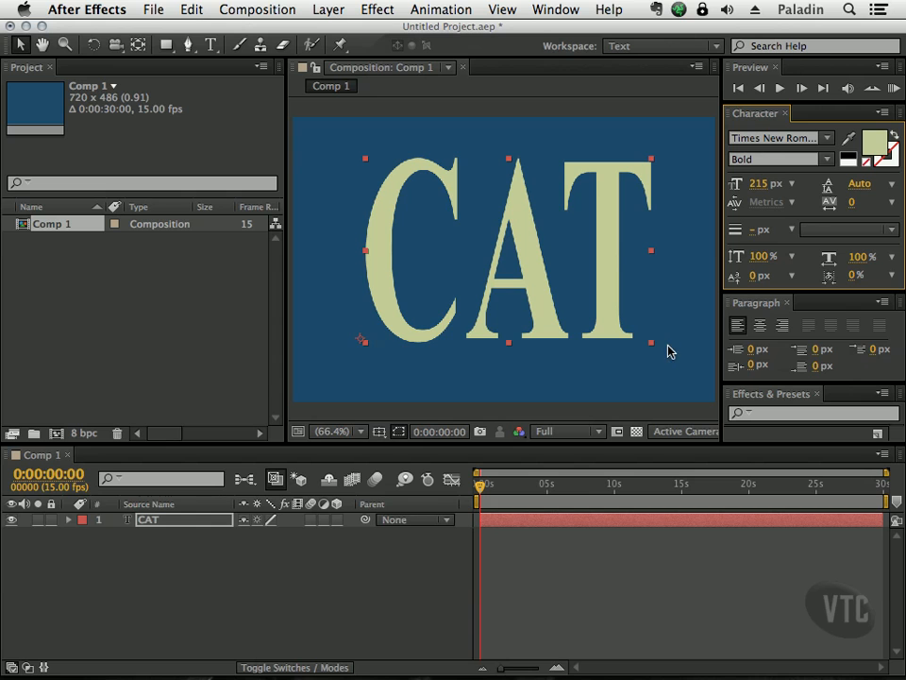
click(740, 326)
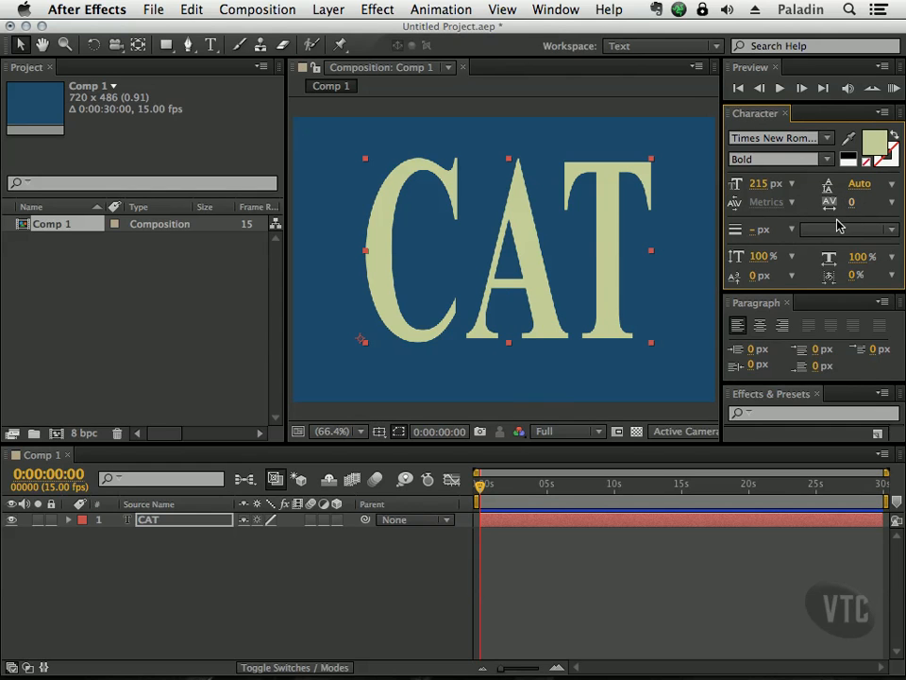
Set the CAT text to 125% vertical and 150% horizontal scale and move it down and left within the frame.
click(792, 257)
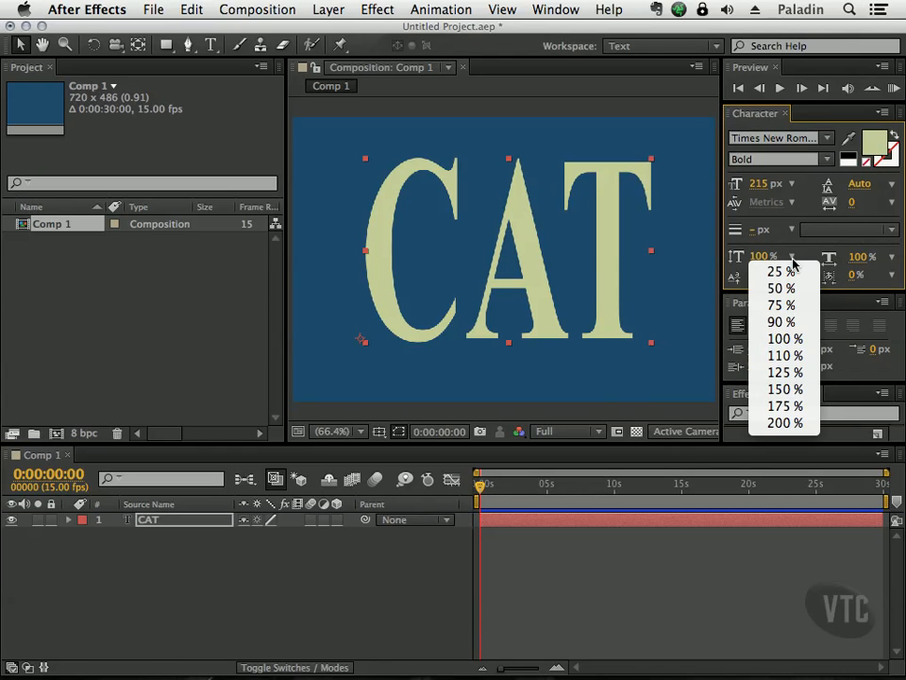
click(783, 422)
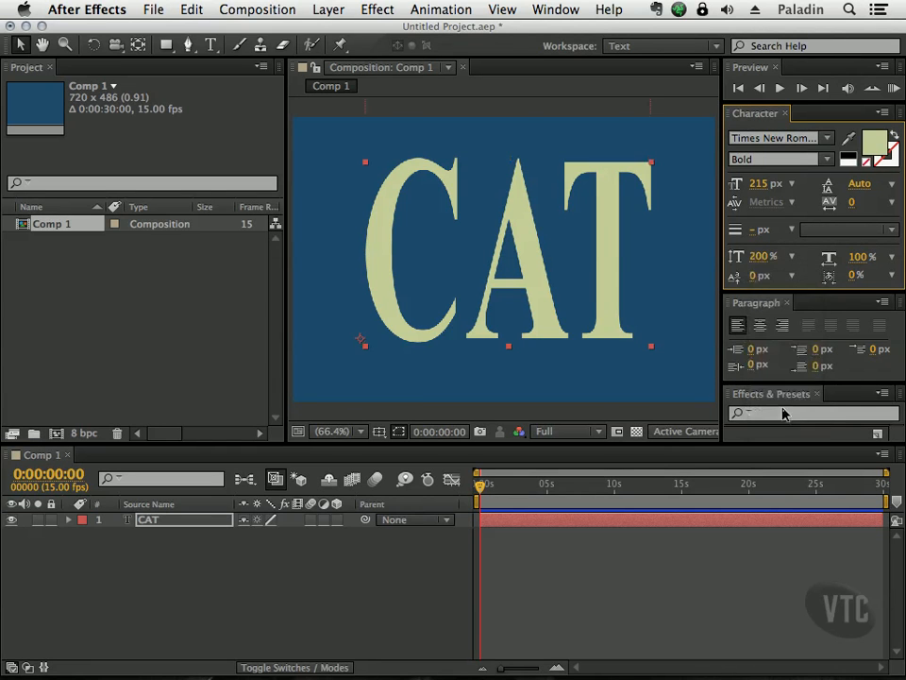
click(793, 260)
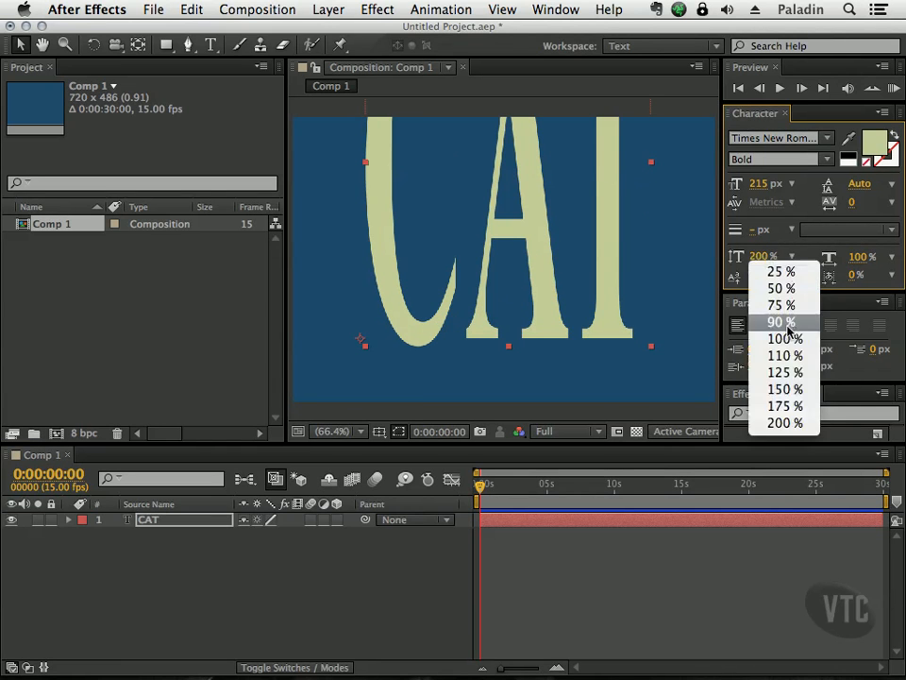
click(891, 256)
click(831, 382)
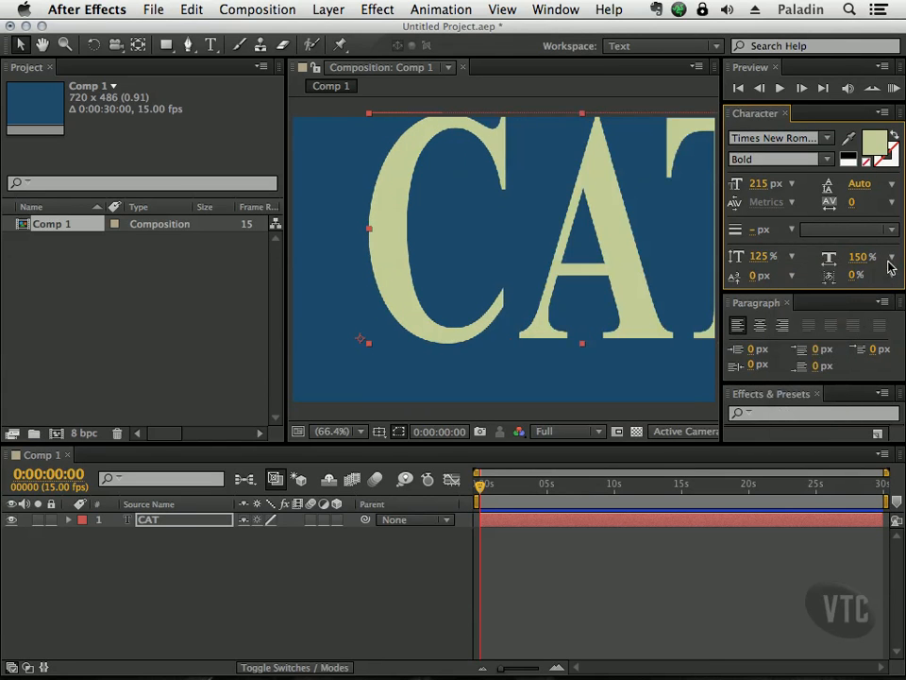
drag(623, 289, 550, 323)
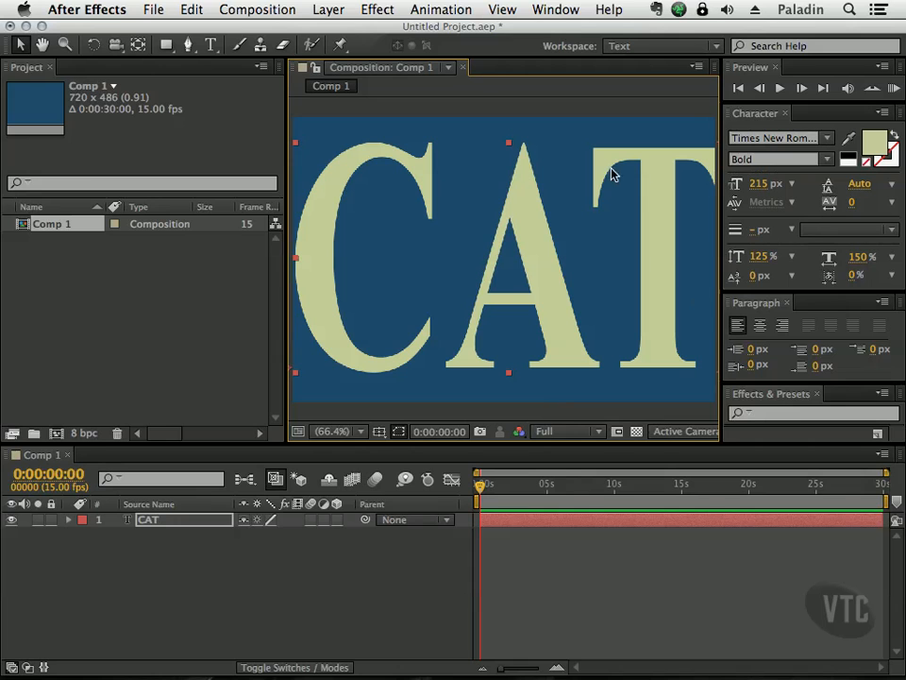
Open the CAT text for editing and delete only the letter A.
double_click(549, 276)
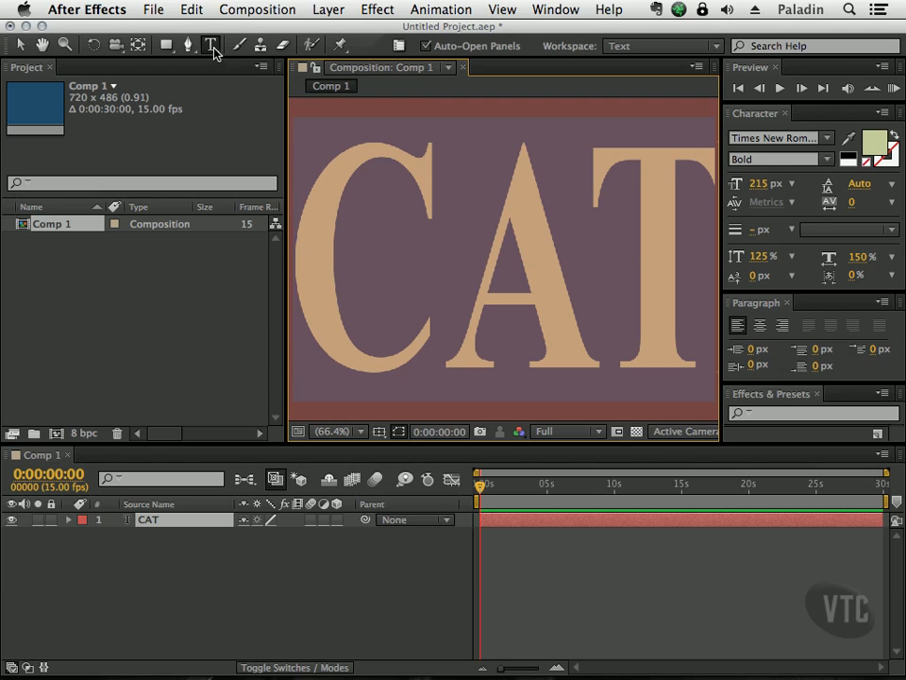
click(498, 283)
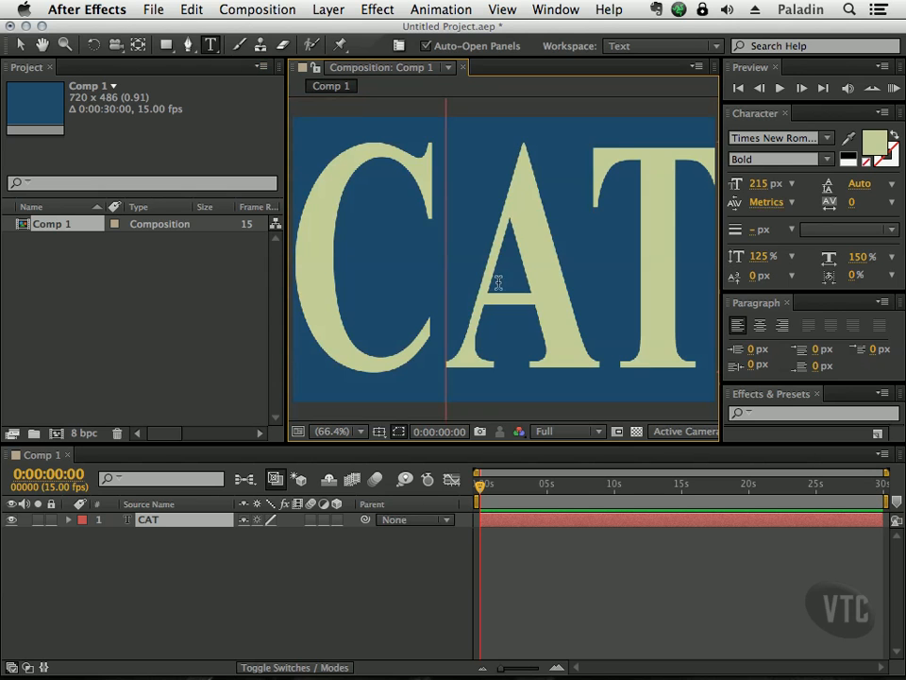
key(shift+Right)
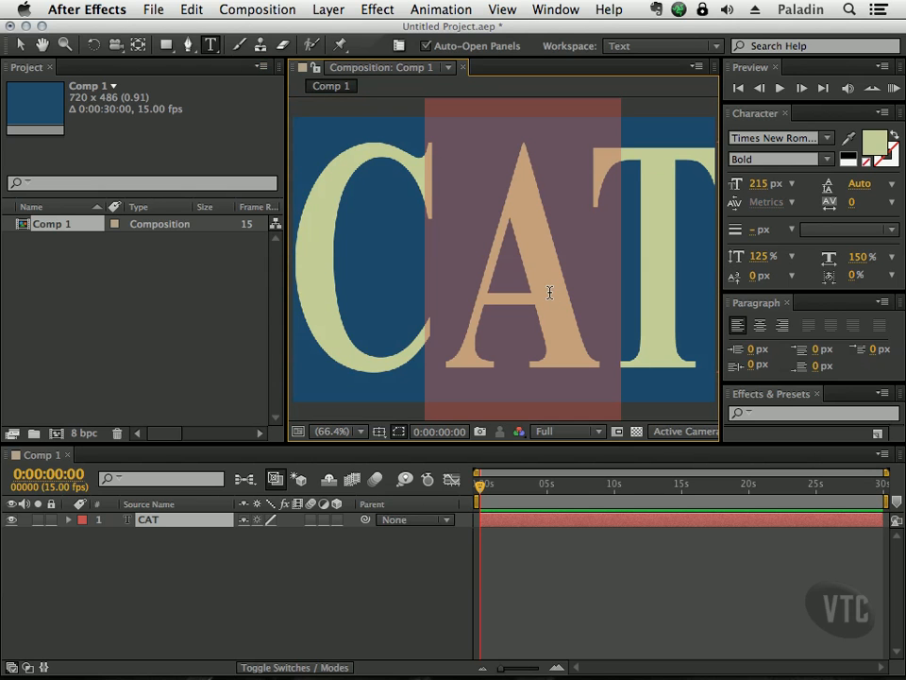
key(BackSpace)
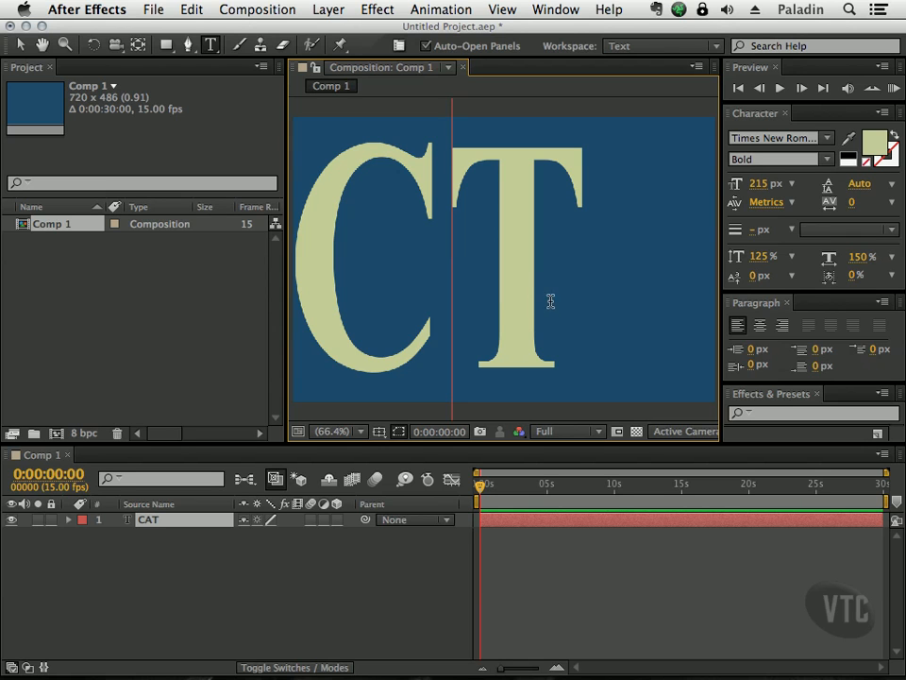
Replace the remaining letters C and T in the text layer with the word "dog".
shift+click(560, 285)
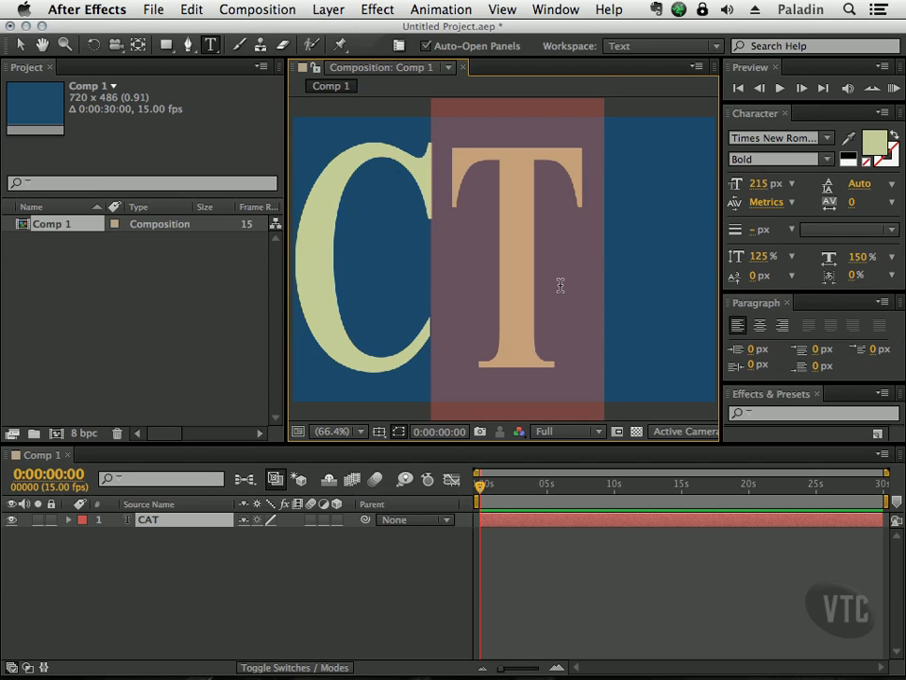
click(583, 330)
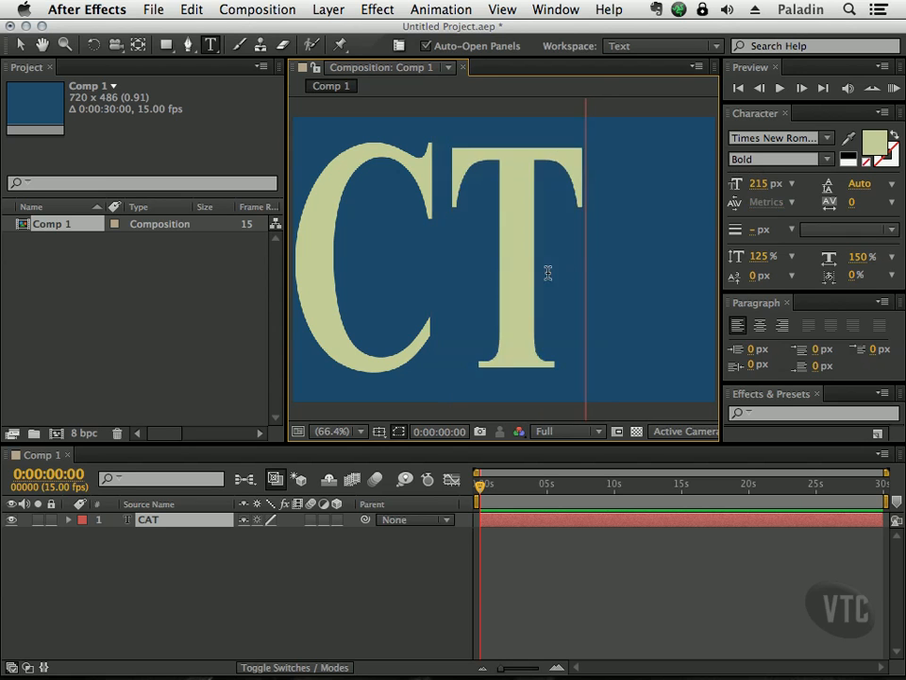
shift+click(341, 266)
text(d)
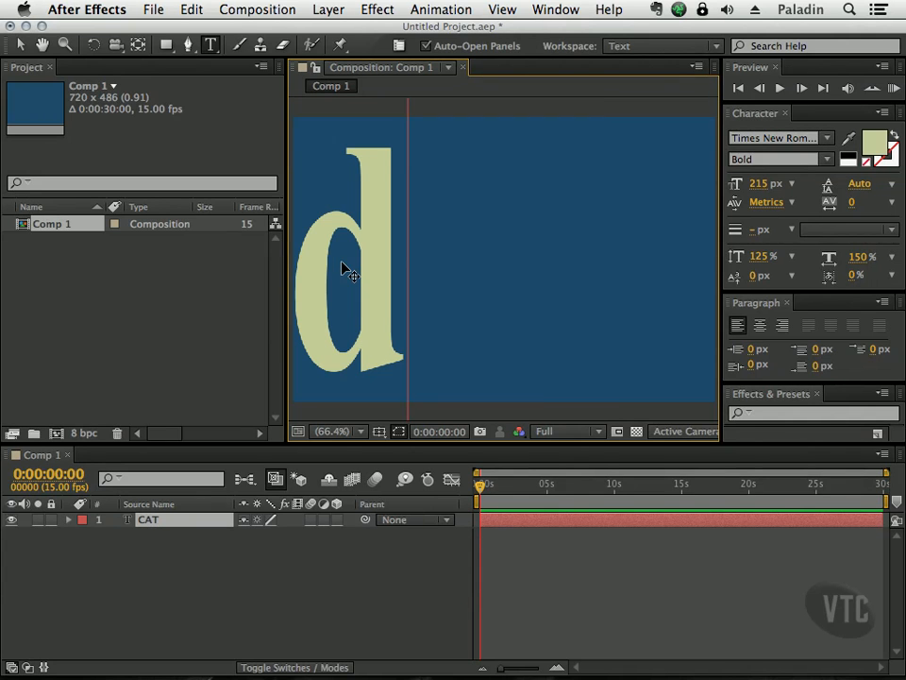
text(og)
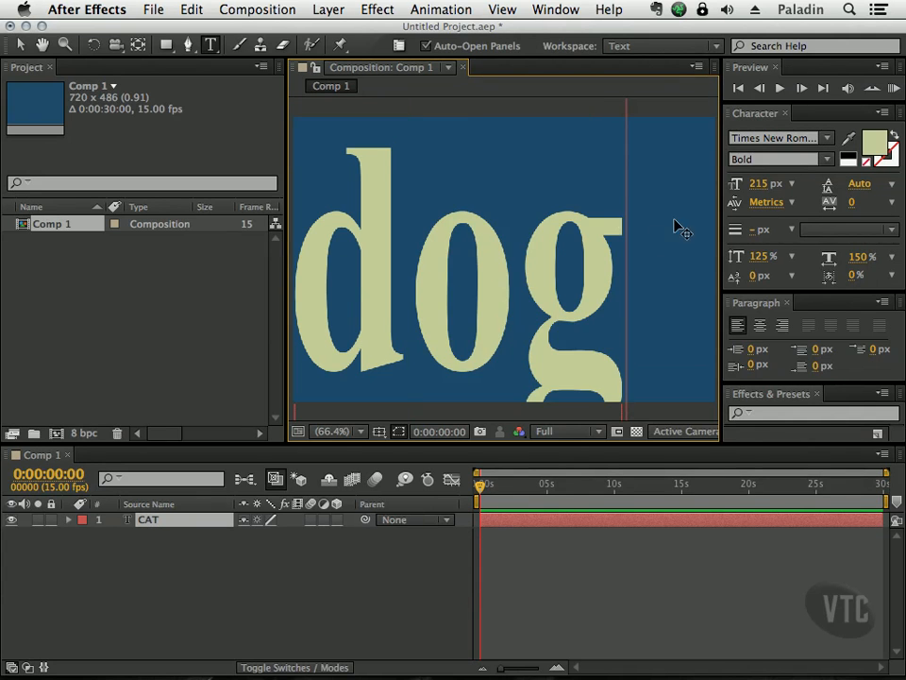
shift+click(556, 270)
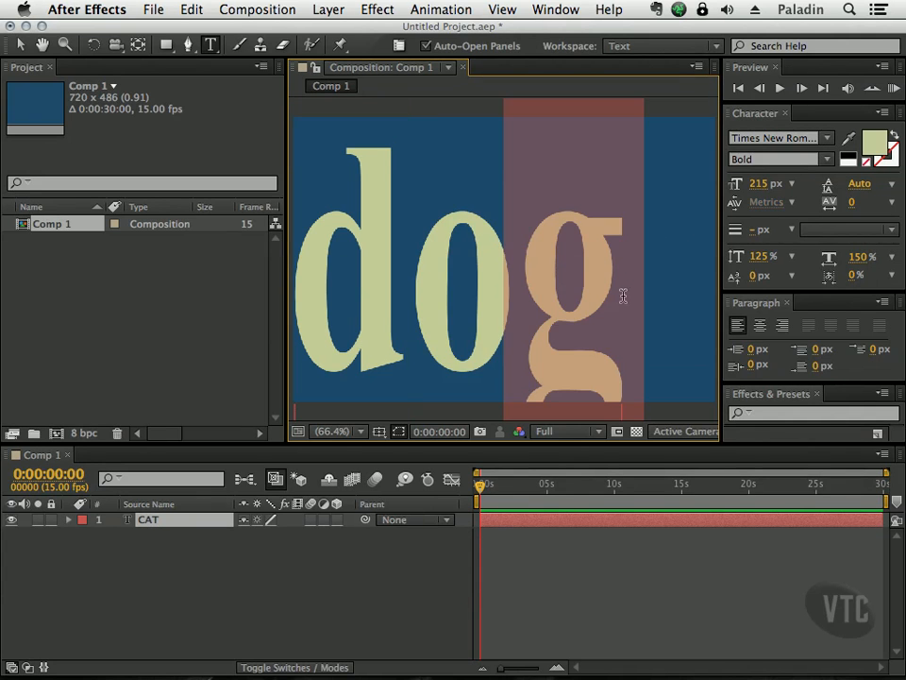
click(874, 143)
click(505, 417)
mouse_move(469, 450)
mouse_down()
mouse_move(461, 515)
mouse_move(405, 508)
mouse_move(372, 456)
mouse_move(437, 561)
mouse_up()
mouse_move(492, 492)
mouse_down()
mouse_move(504, 512)
mouse_move(510, 485)
mouse_up()
click(645, 417)
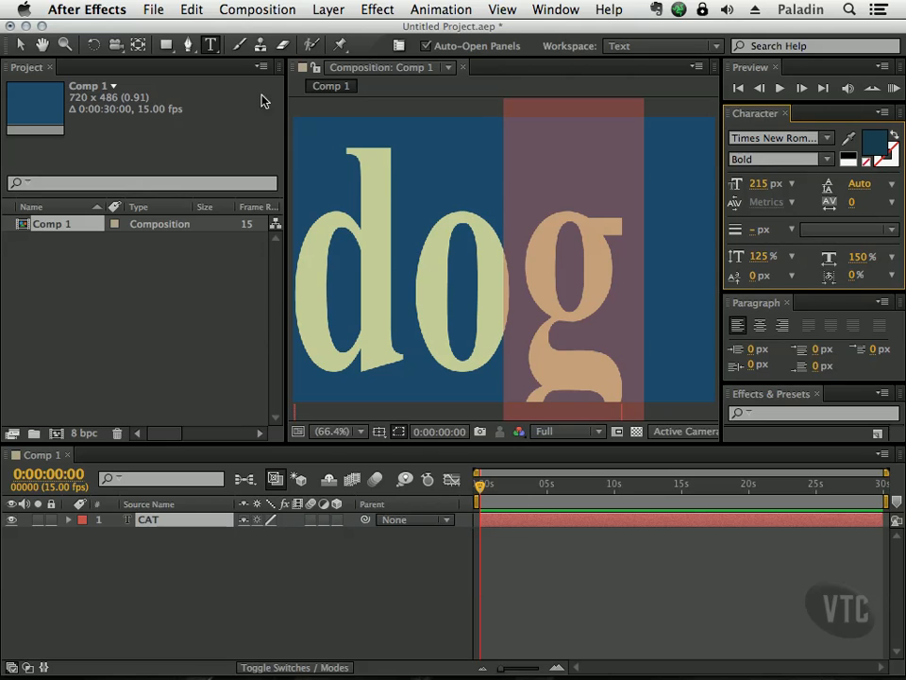
Change the fill color of only the letter o in the dog text to pink E86ADF.
click(413, 278)
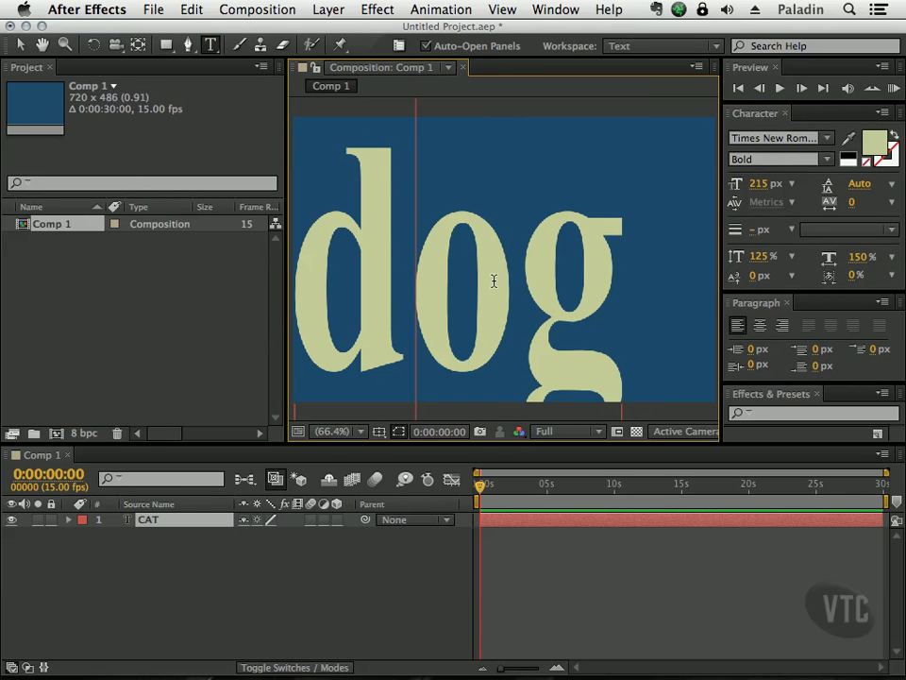
key(shift+Right)
click(875, 141)
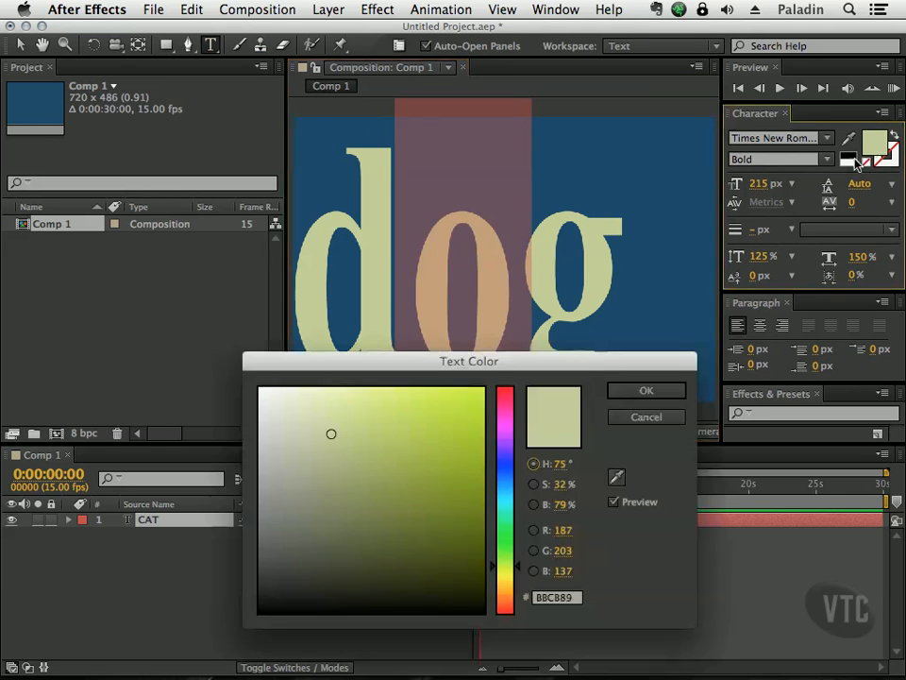
click(507, 427)
drag(414, 429, 384, 407)
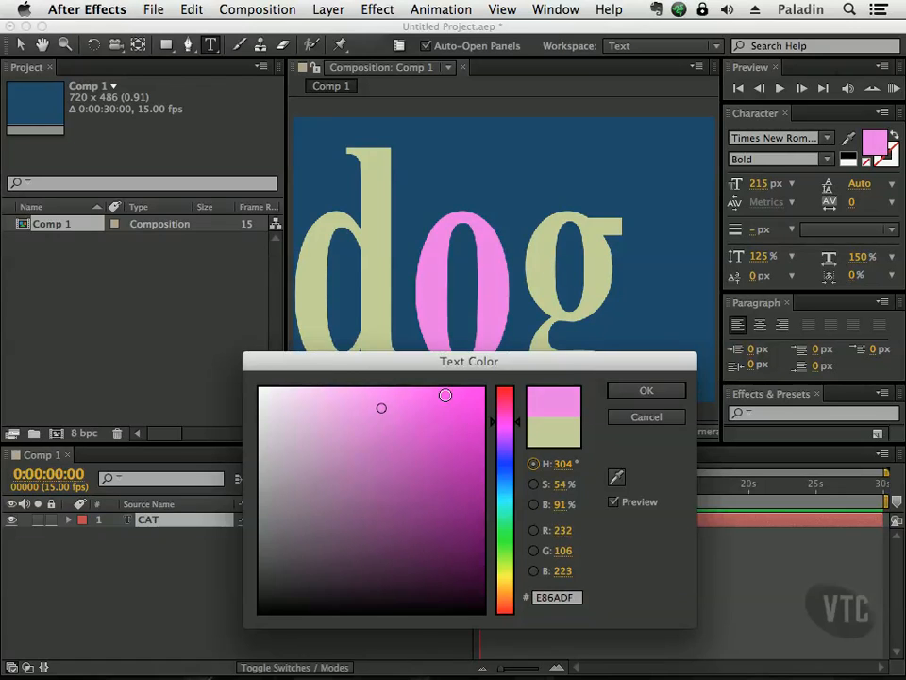
click(645, 390)
Finish editing the dog text and move the whole layer slightly up and right within the frame.
click(21, 44)
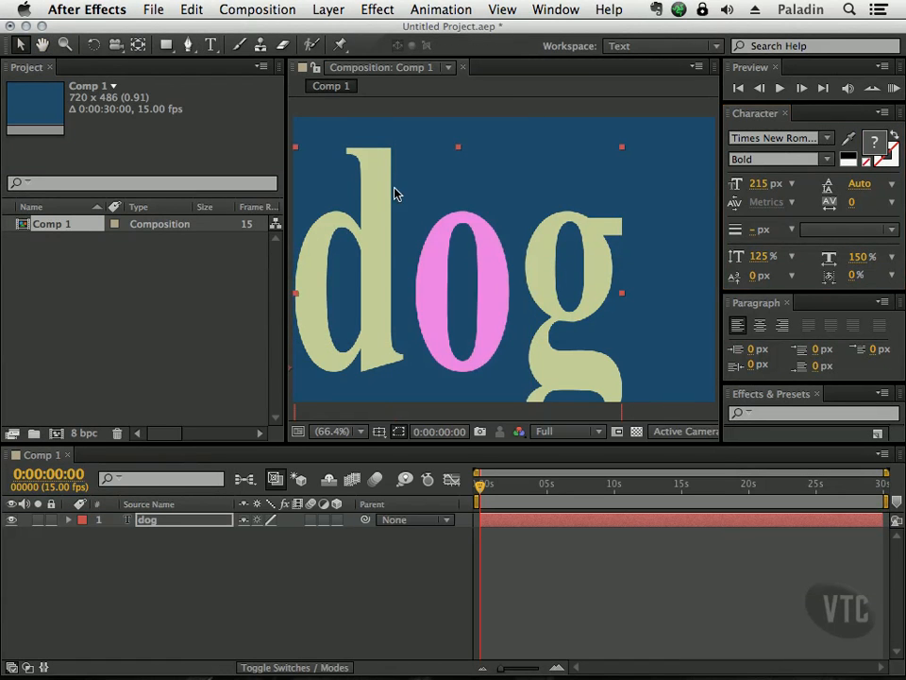
drag(574, 269, 605, 260)
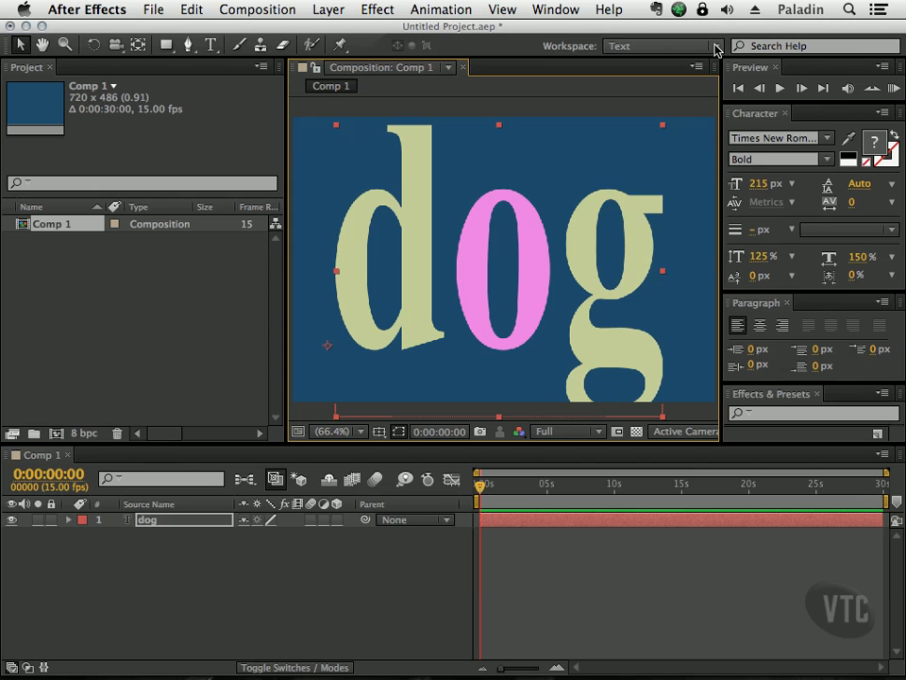
click(714, 49)
click(674, 182)
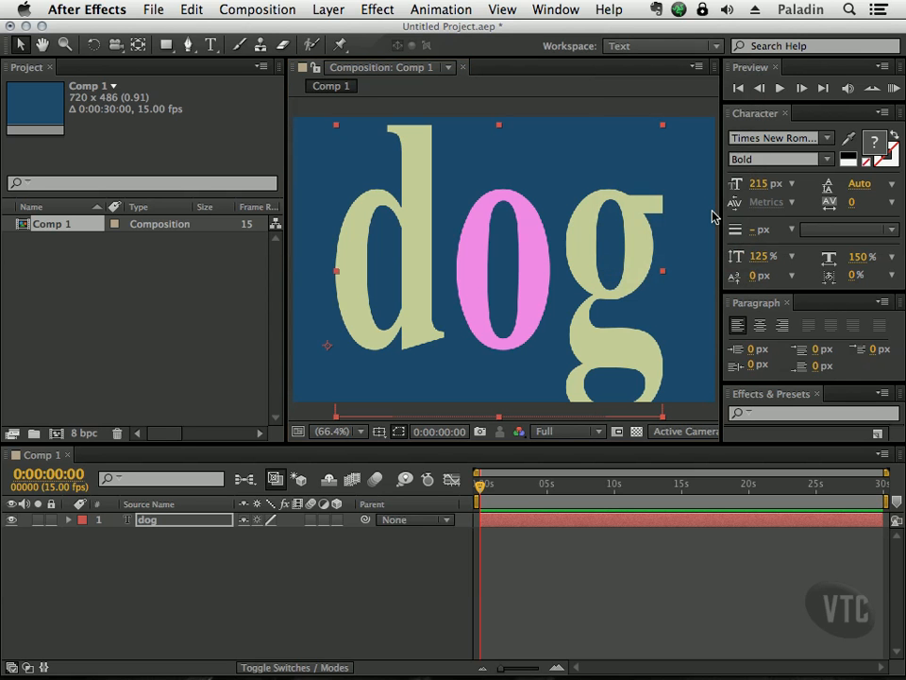